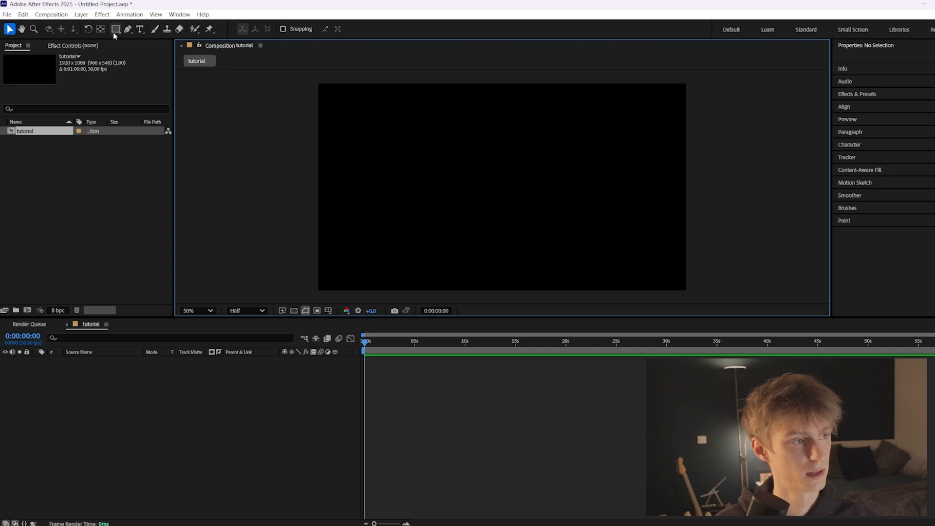
- Draw a circle about 160 px wide with the Ellipse tool, using a 10 px green stroke, in the composition's upper-left area
left_click(115, 29)
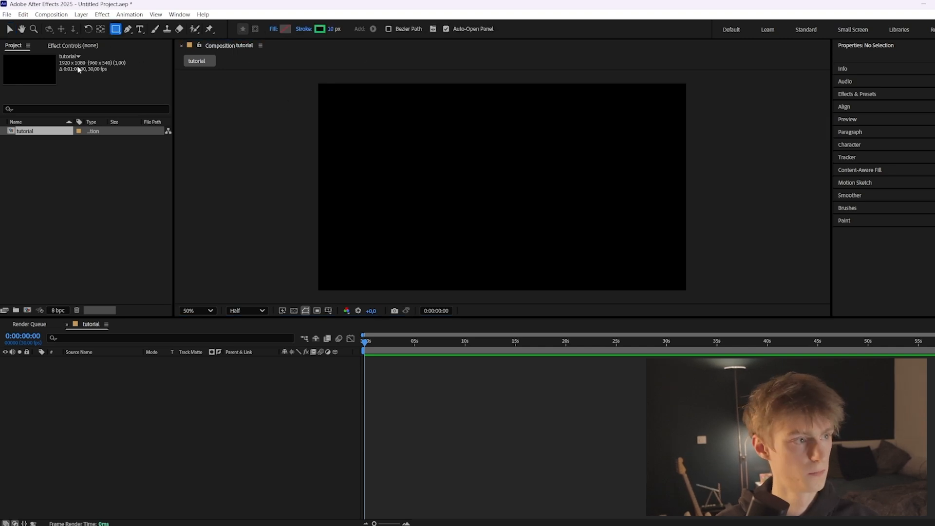
left_click(117, 31)
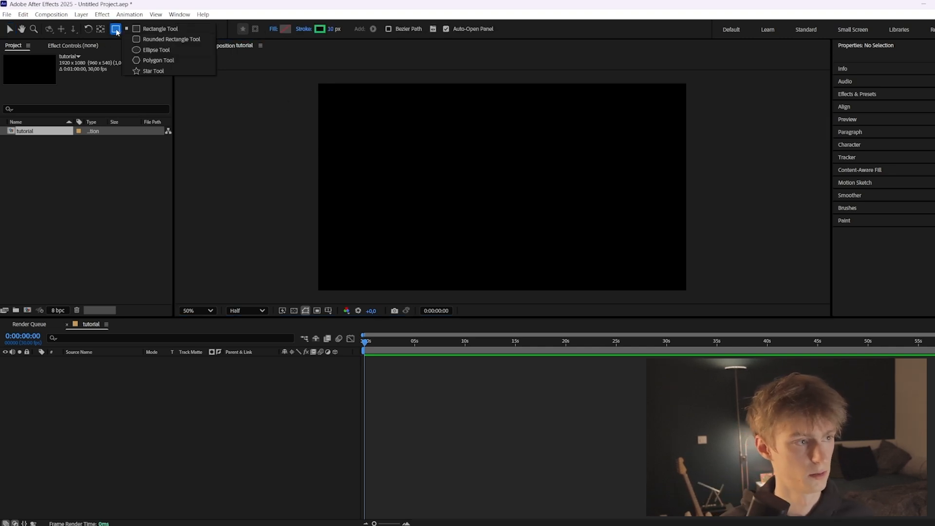
left_click(158, 51)
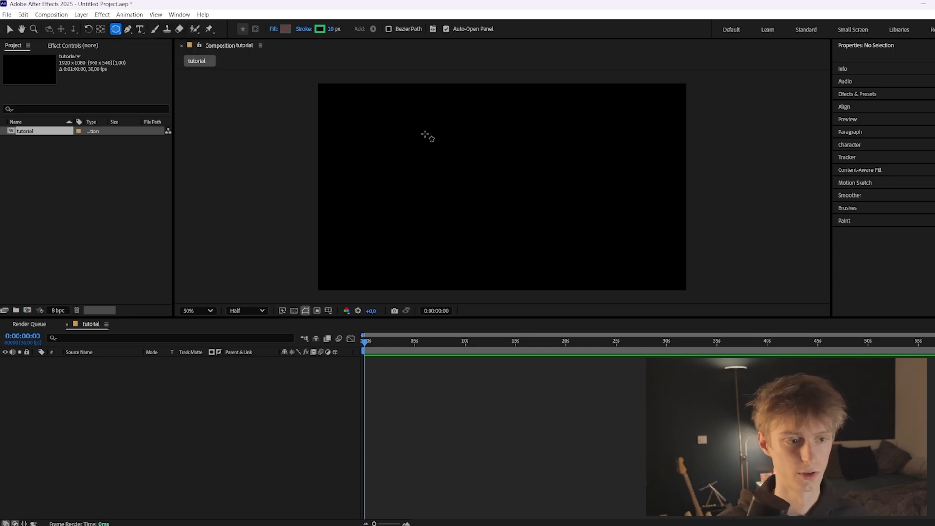
mouse_move(416, 121)
left_mouse_down()
mouse_move(555, 242)
mouse_move(566, 147)
mouse_move(501, 214)
mouse_move(487, 195)
mouse_move(534, 223)
mouse_move(487, 195)
mouse_move(528, 232)
mouse_move(447, 152)
left_mouse_up()
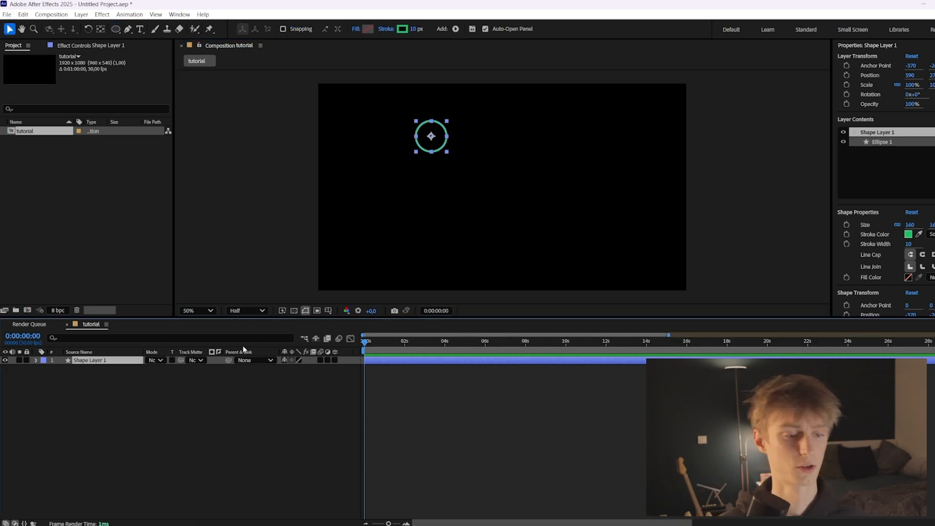
- Split the circle layer at 0:00:05:03 and delete the part after the split
mouse_move(477, 342)
left_mouse_down()
mouse_move(491, 340)
mouse_move(466, 341)
left_mouse_up()
key("ctrl+shift+d")
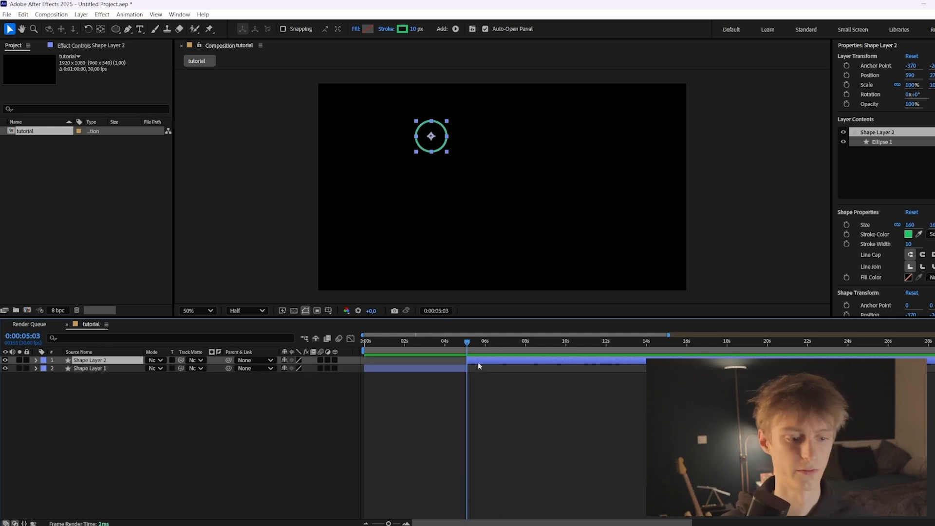
left_click_drag(476, 346, 399, 342)
key("Delete")
- Move the circle's anchor point off-centre and snap it back to the centre of the circle
key("period")
left_click_drag(379, 142, 407, 195)
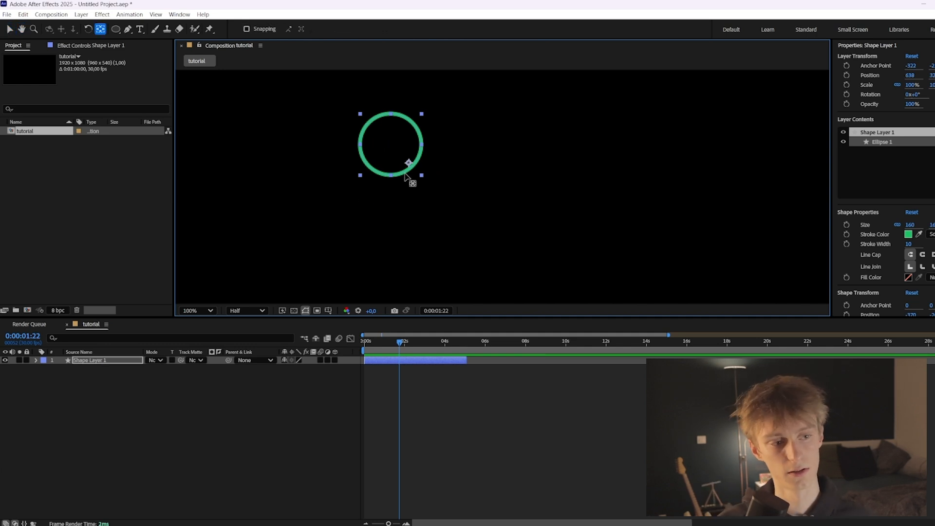
left_click_drag(410, 163, 406, 163)
key("ctrl+alt+Home")
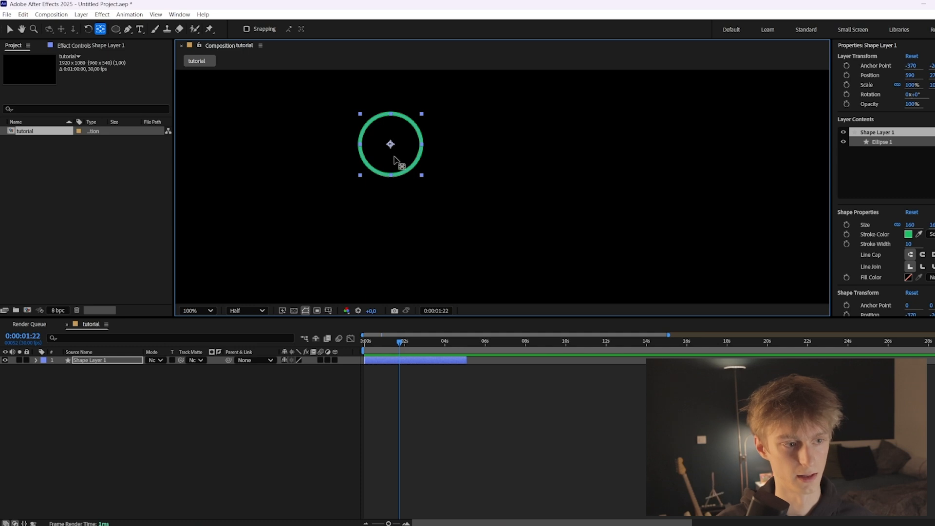
key("v")
- Reset the circle layer's Position so that it sits in the centre of the composition
scroll(350, 231, "down", 2)
key("p")
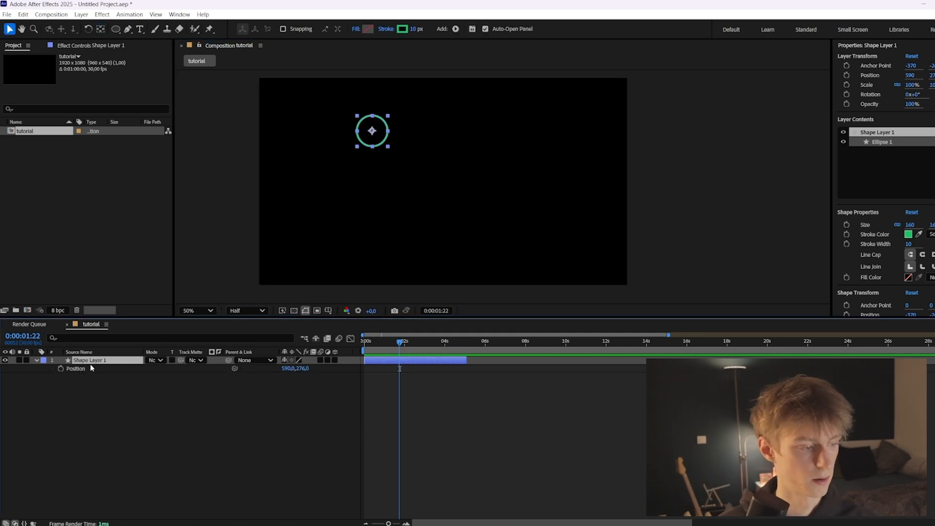
right_click(79, 369)
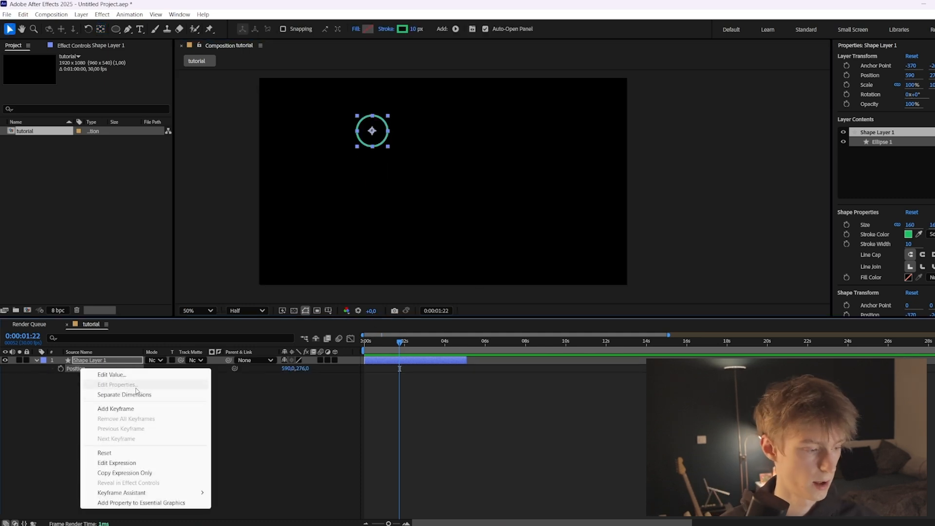
left_click(109, 452)
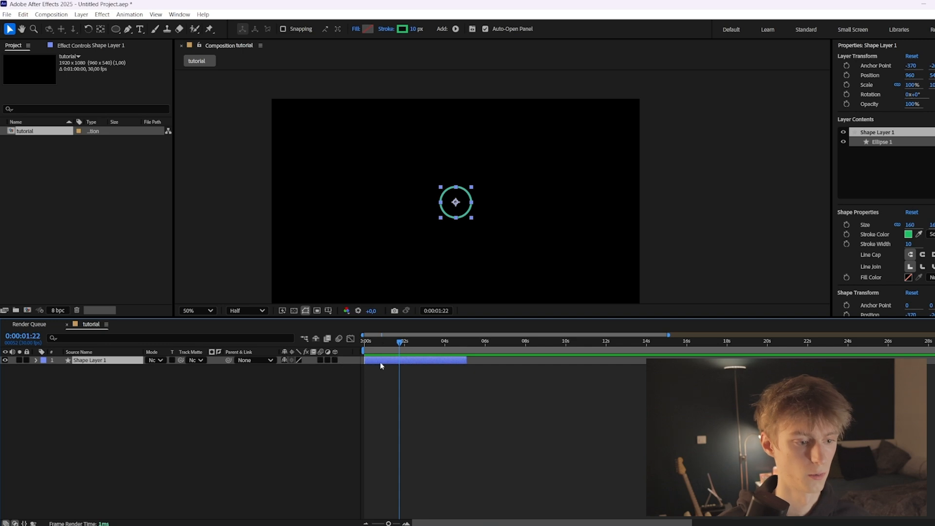
- Make the circle a 3D layer and try out its Z position
left_click(334, 360)
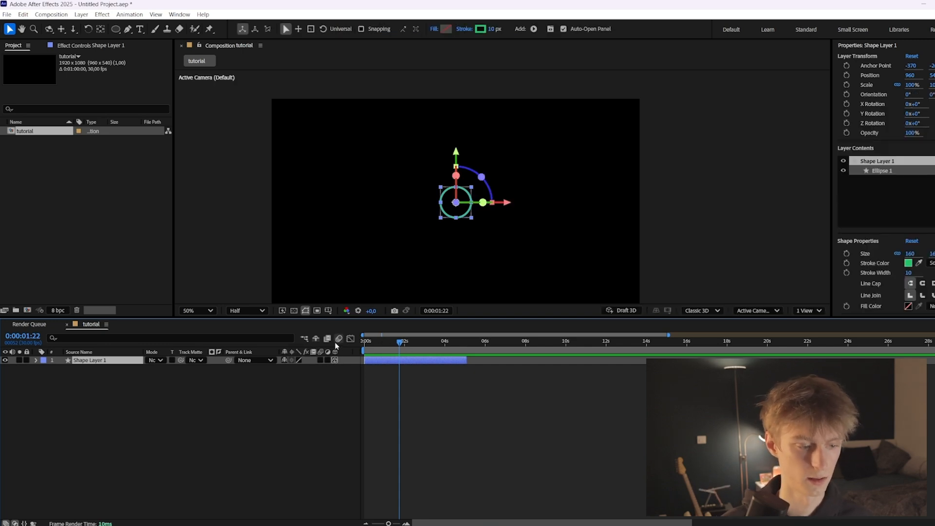
key("p")
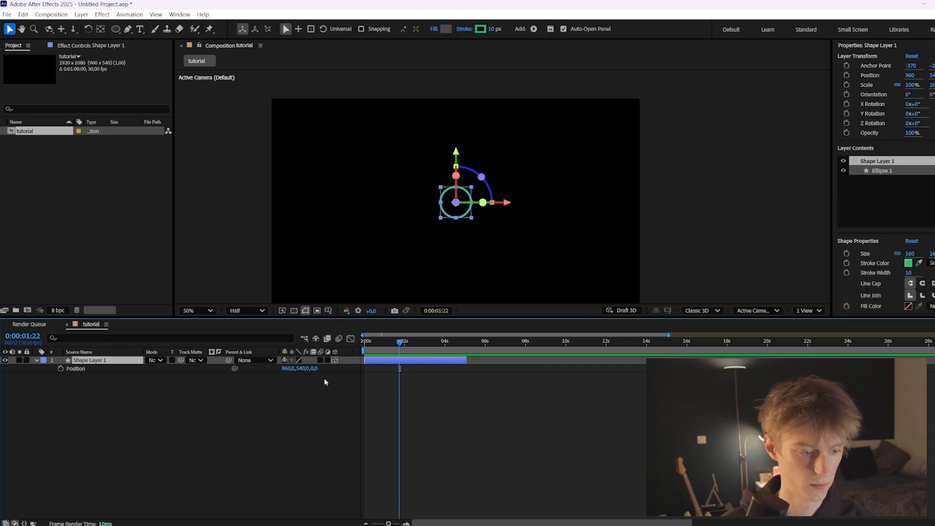
left_click_drag(313, 369, 2, 425)
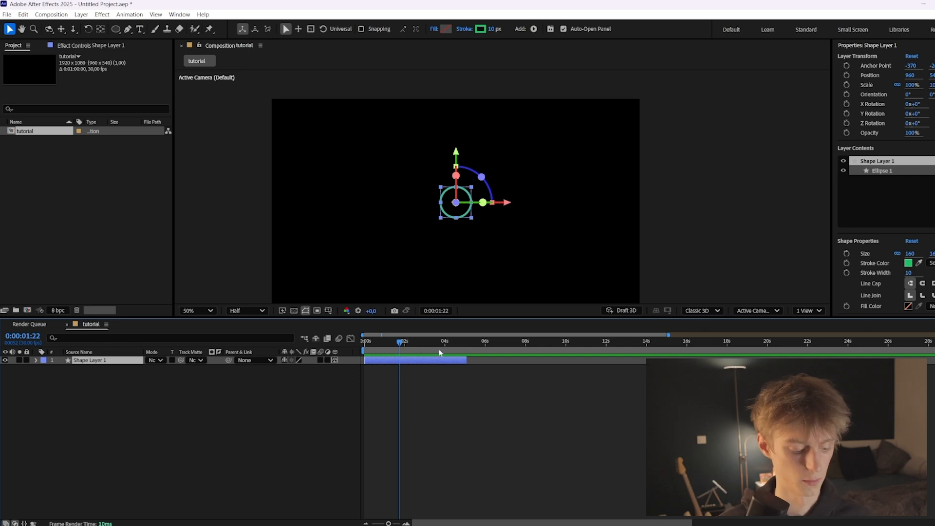
- Duplicate the circle layer and set the copy's Z position to about -774
key("ctrl+d")
key("p")
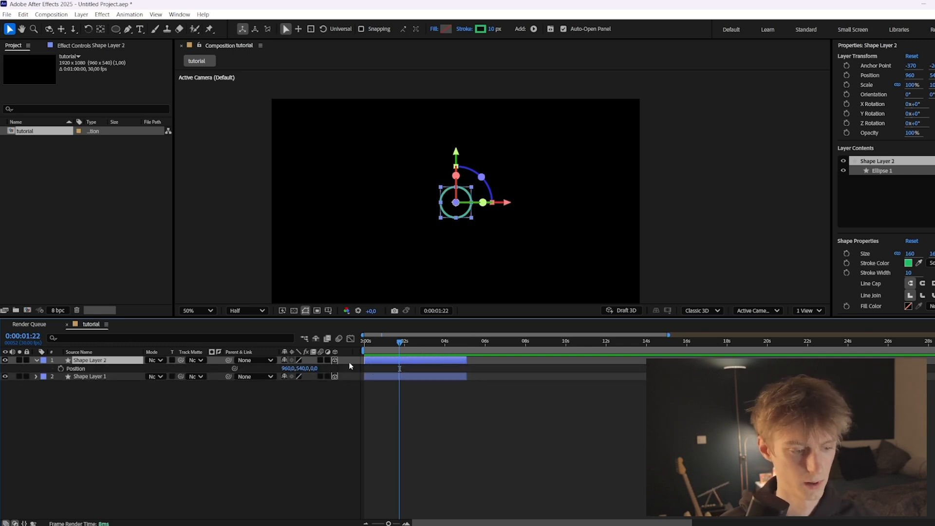
left_click_drag(311, 370, 314, 405)
left_click_drag(318, 368, 273, 369)
left_click(398, 362)
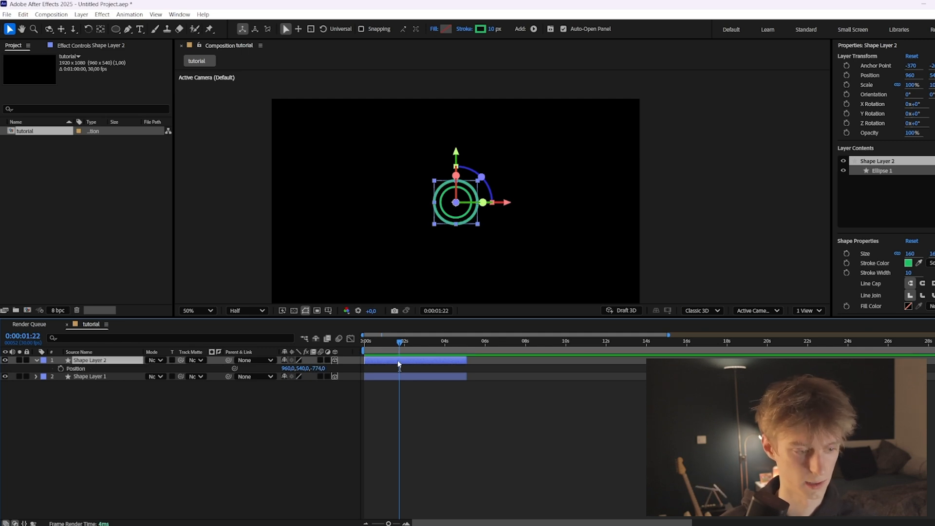
- Duplicate the front ring, set its Z position to about -1205, and add further closer copies until there are six rings
key("ctrl+d")
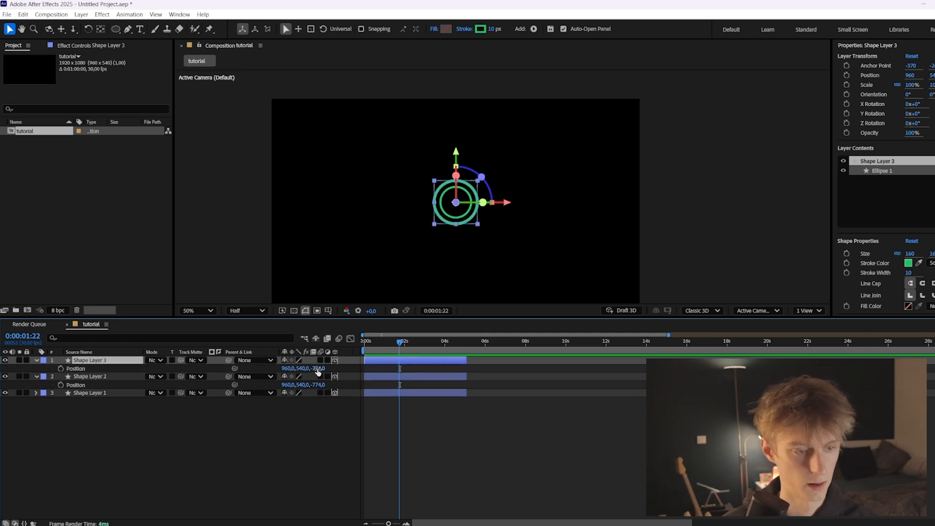
left_click_drag(319, 368, 273, 369)
left_click_drag(179, 385, 140, 388)
left_click_drag(454, 212, 449, 207)
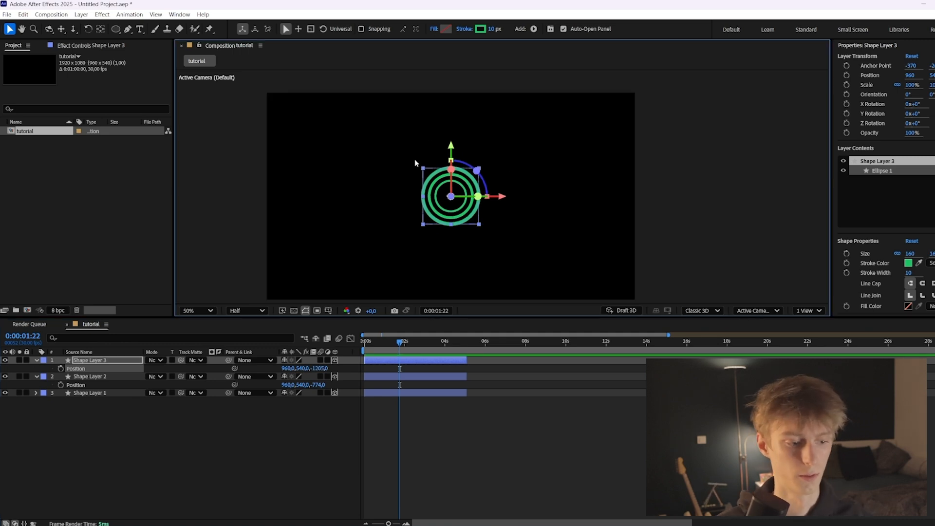
key("ctrl+d")
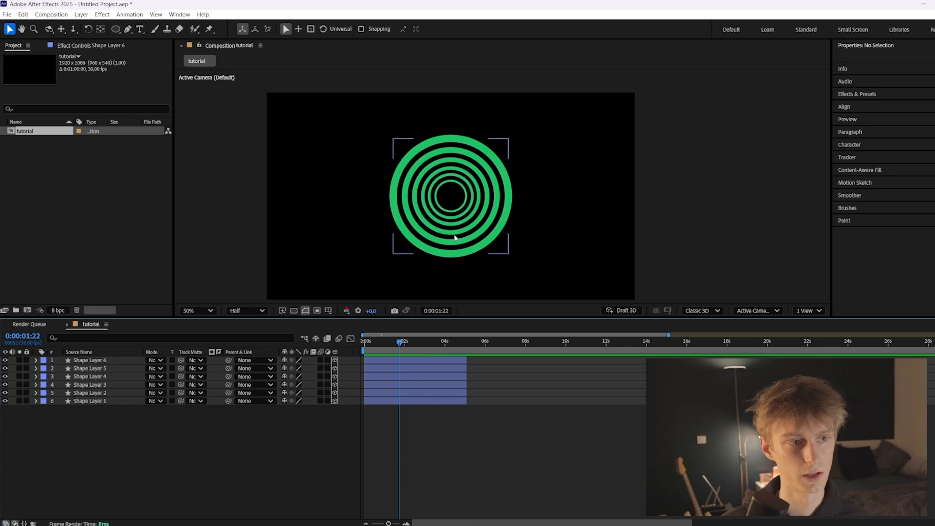
- Change the stroke colour of all six ring layers to yellow
key("ctrl+a")
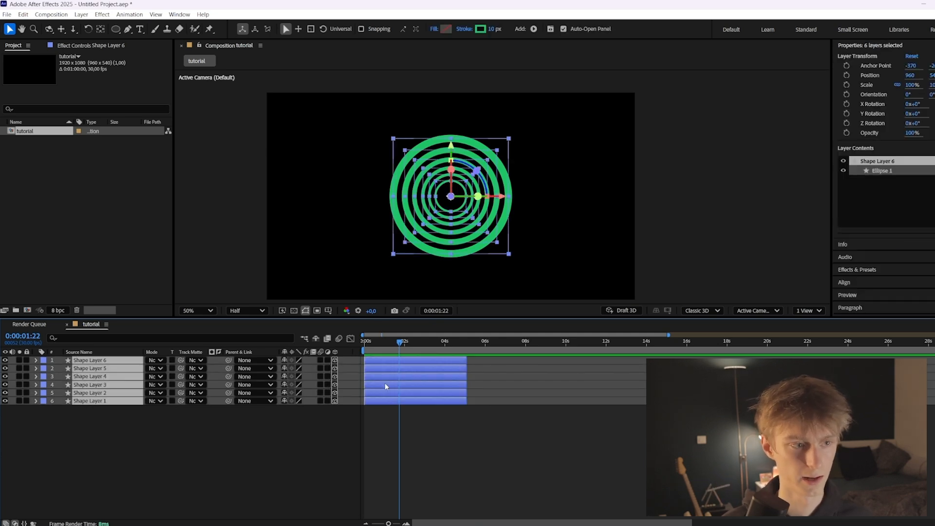
left_click(480, 29)
left_click(558, 398)
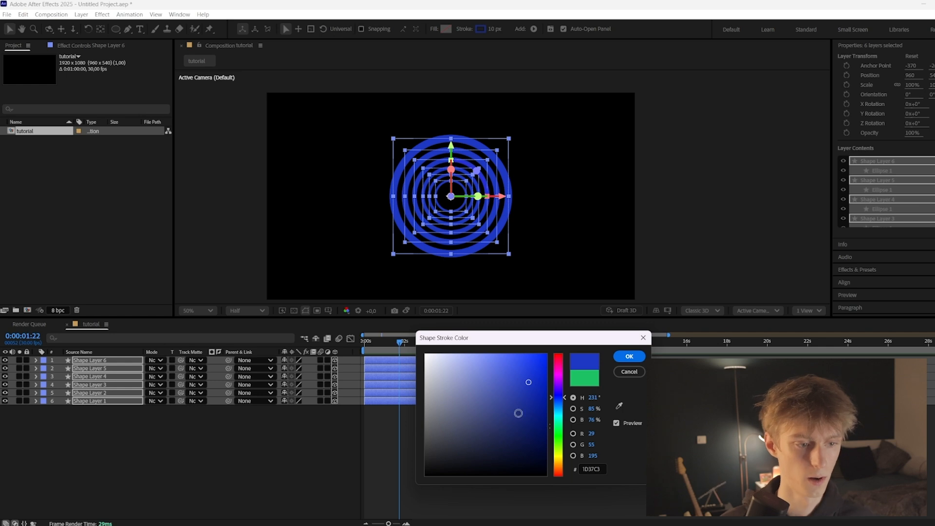
left_click(559, 460)
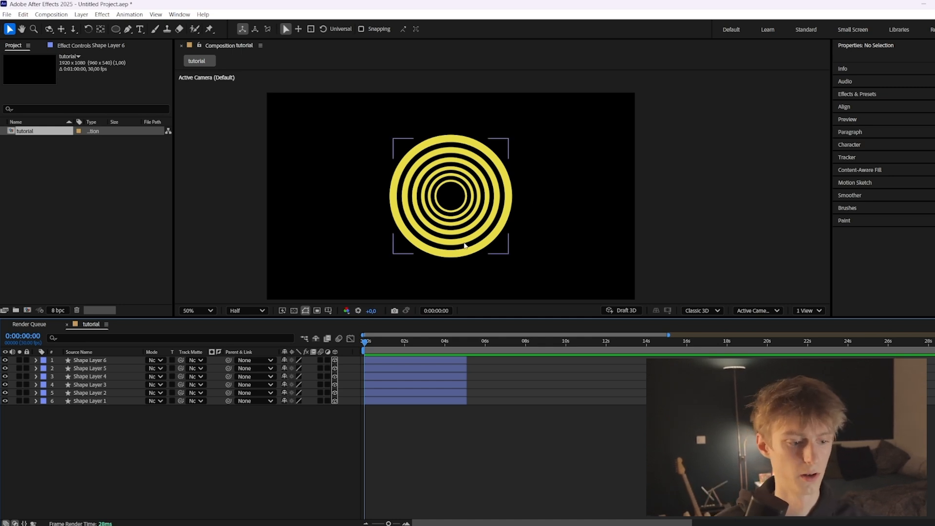
- Add a new two-node camera with the 50mm preset to the composition
left_click(391, 361)
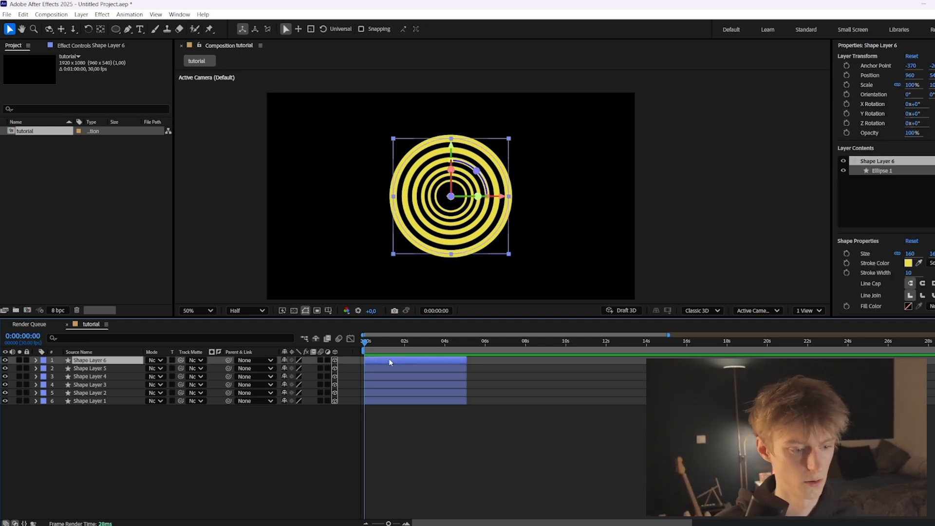
right_click(348, 360)
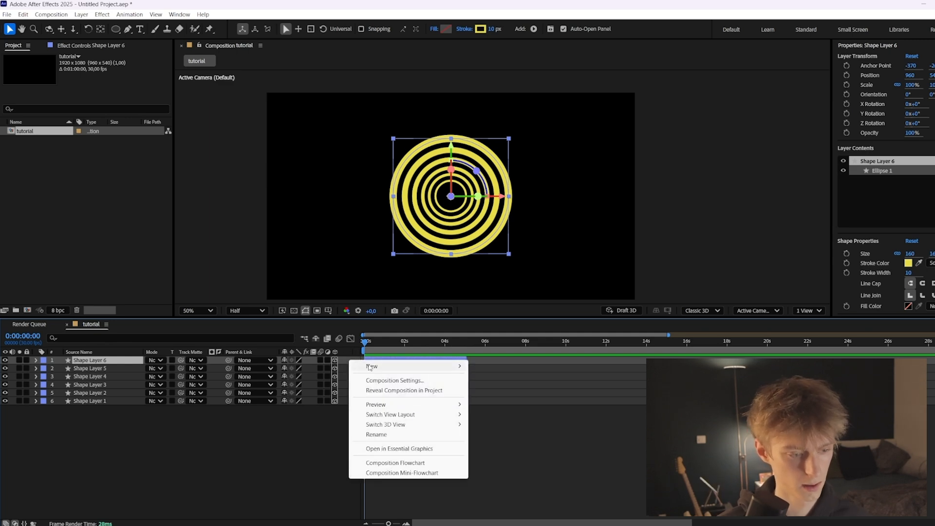
mouse_move(375, 366)
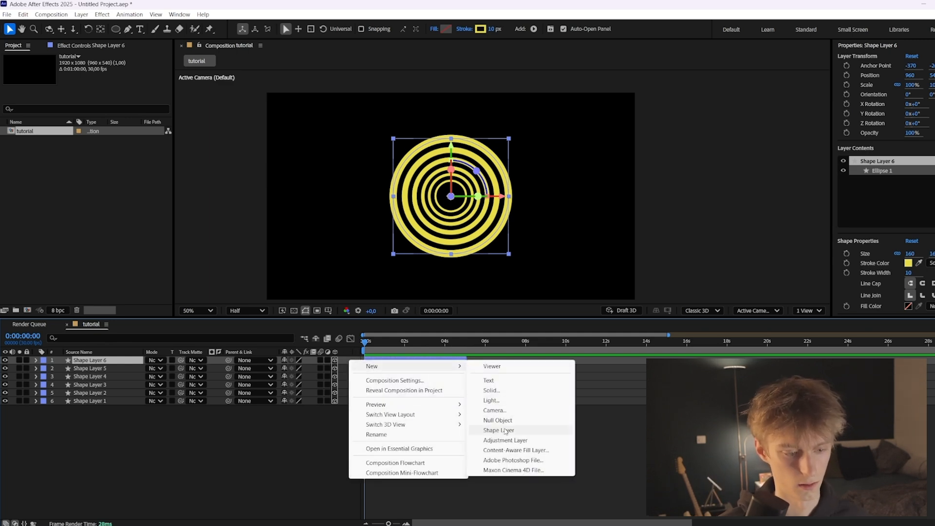
left_click(499, 411)
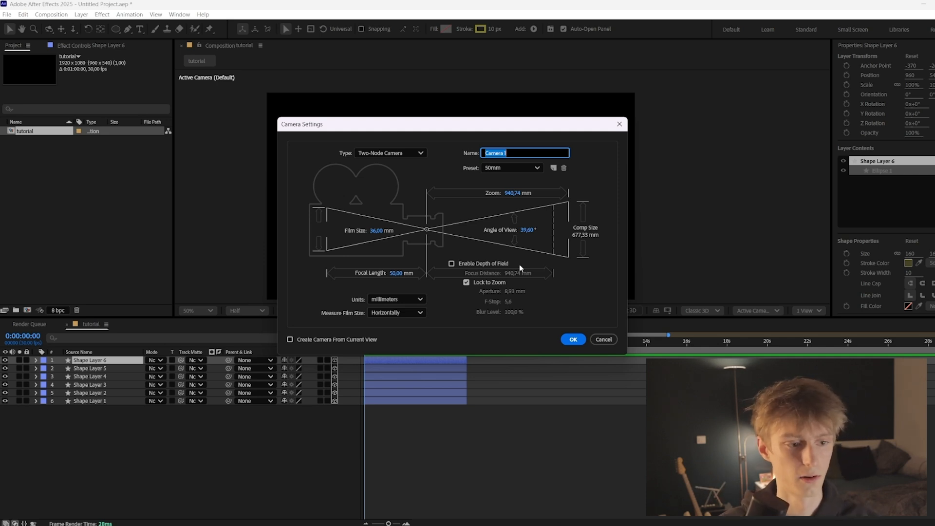
left_click(573, 331)
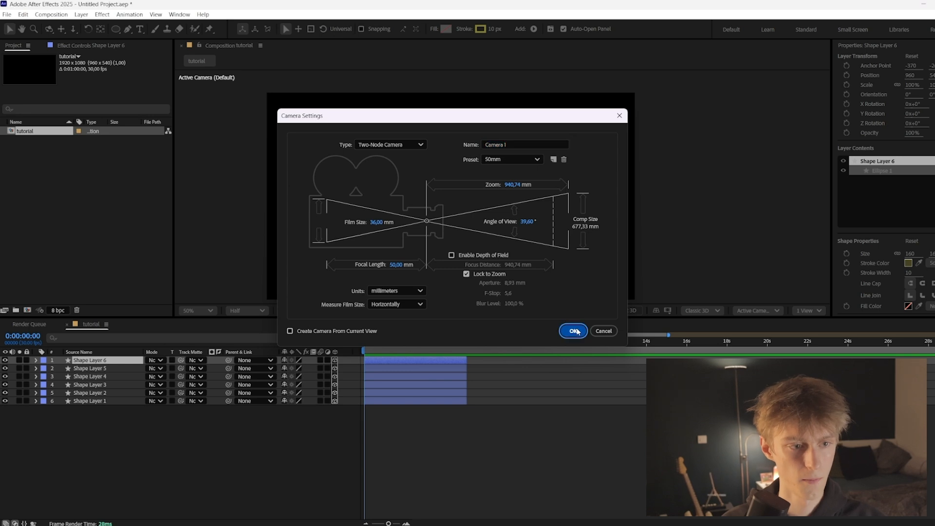
- Trim the camera layer to end with the rings at 0:00:05:03, and return the playhead to the start
left_click(466, 342)
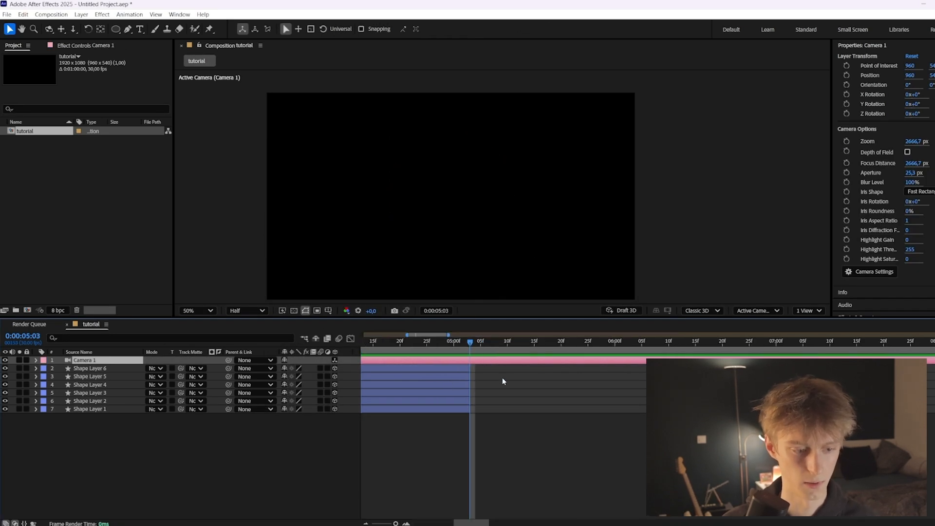
key("alt+]")
key("Home")
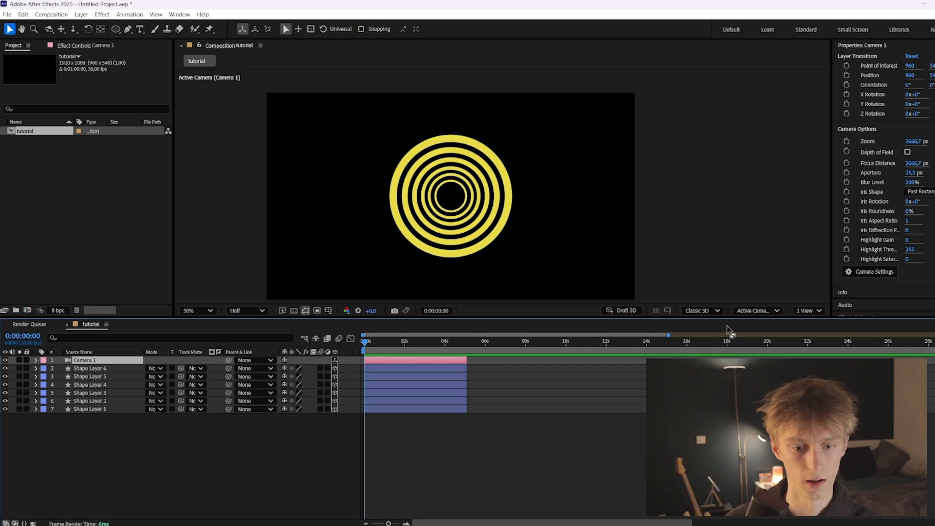
- Compare the Camera 1 and Default views, and return to the Active Camera view
left_click(753, 311)
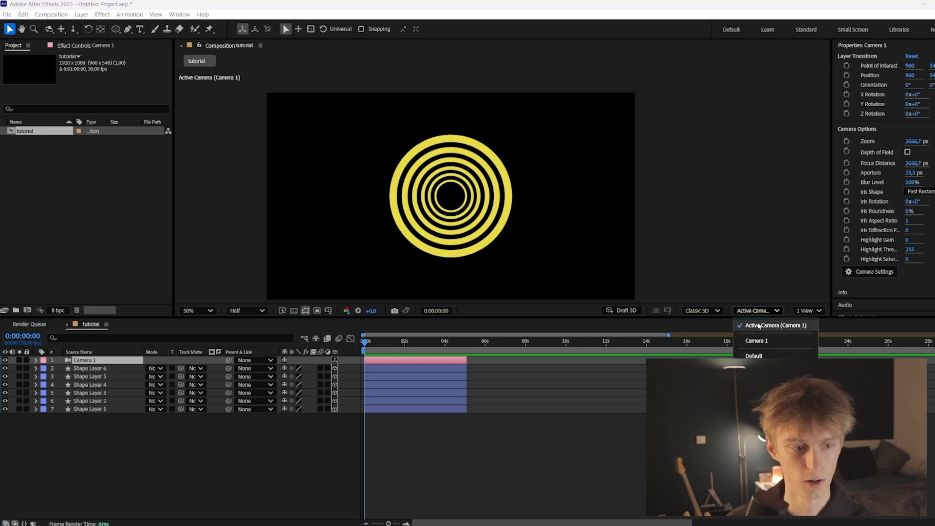
left_click(756, 341)
left_click(758, 311)
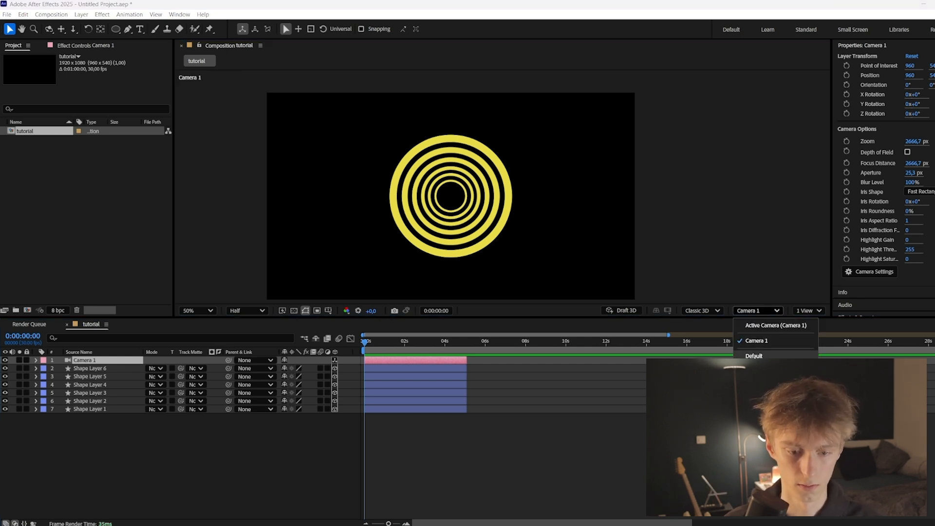
left_click(754, 356)
left_click(757, 311)
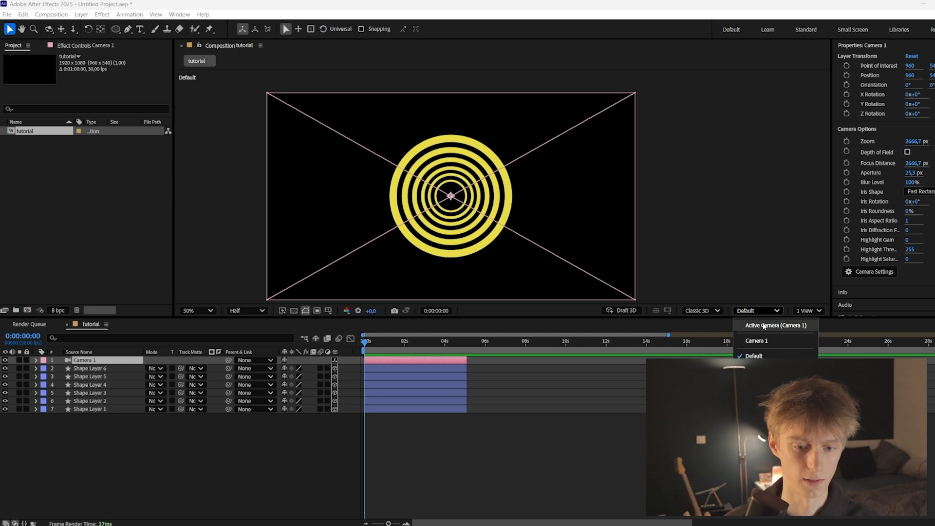
left_click(764, 326)
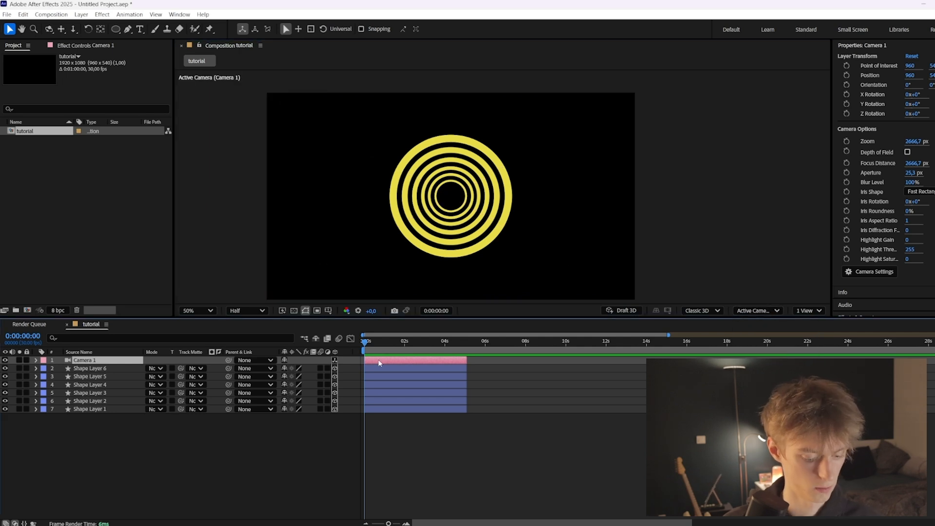
- Set the camera's Z position to about -2380.7 and add a Position keyframe at 0:00:00:00
key("p")
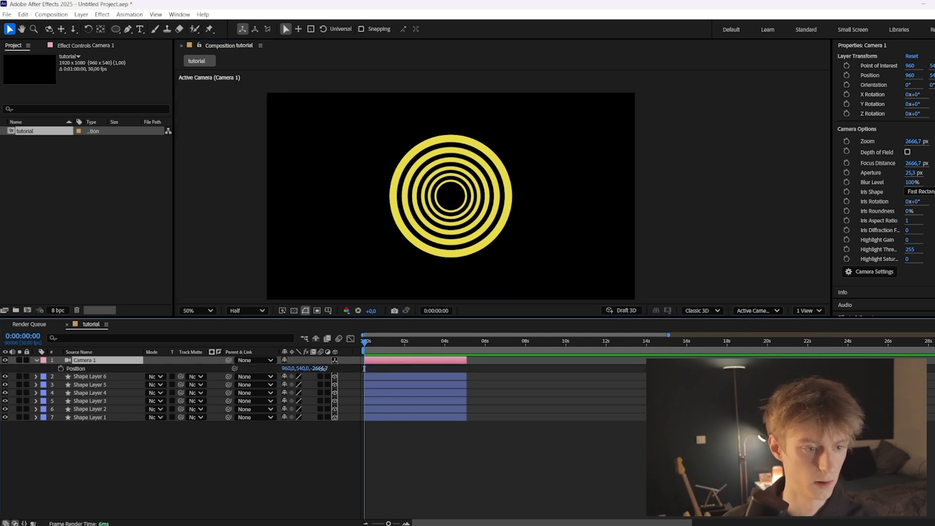
left_click_drag(319, 368, 371, 368)
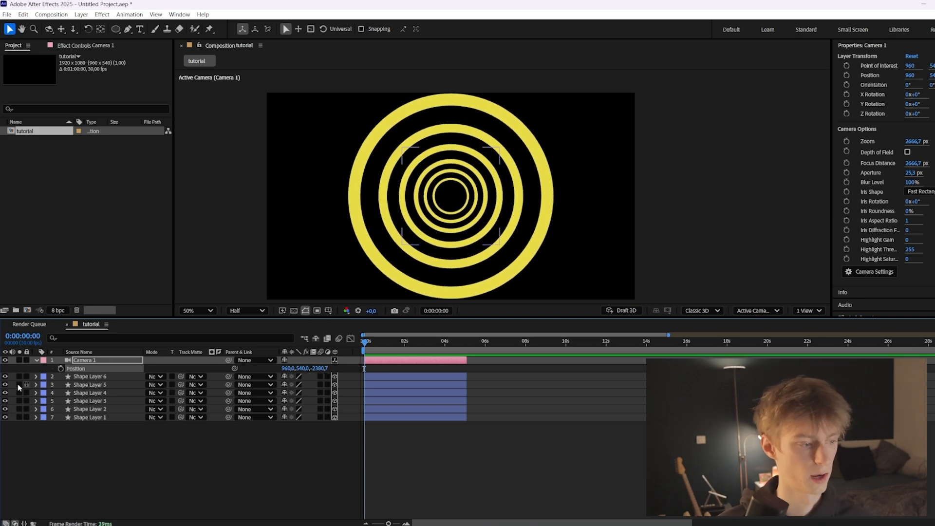
left_click(61, 368)
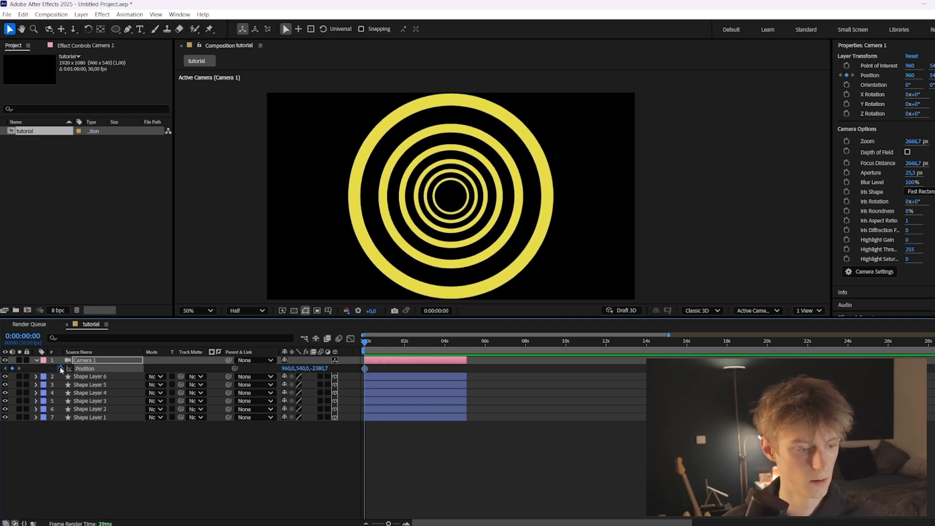
- Move to 0:00:04:20 and set the camera's Z position to about -155.7 for a second Position keyframe
left_click(456, 343)
left_click_drag(320, 369, 782, 372)
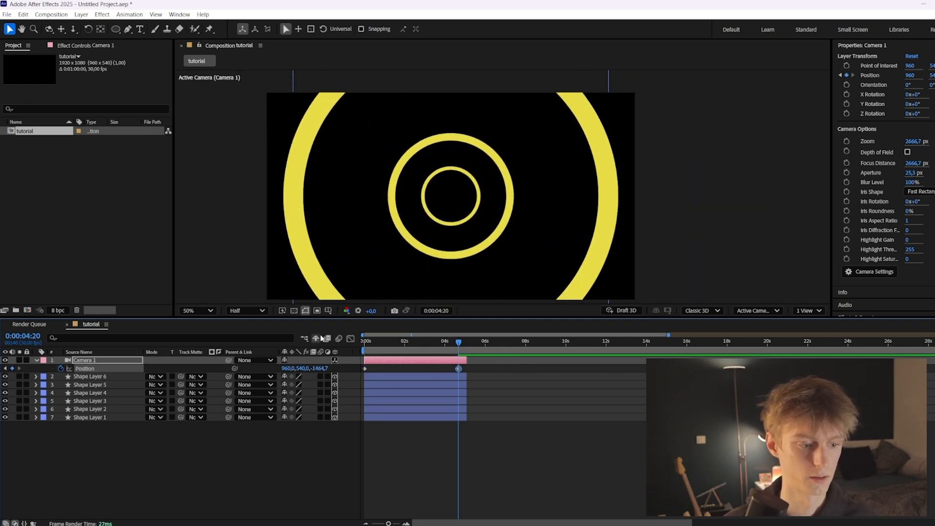
left_click_drag(320, 368, 934, 370)
- Apply Easy Ease to both camera Position keyframes and reshape the speed graph so the speed peaks late in the move
left_click_drag(484, 364, 325, 389)
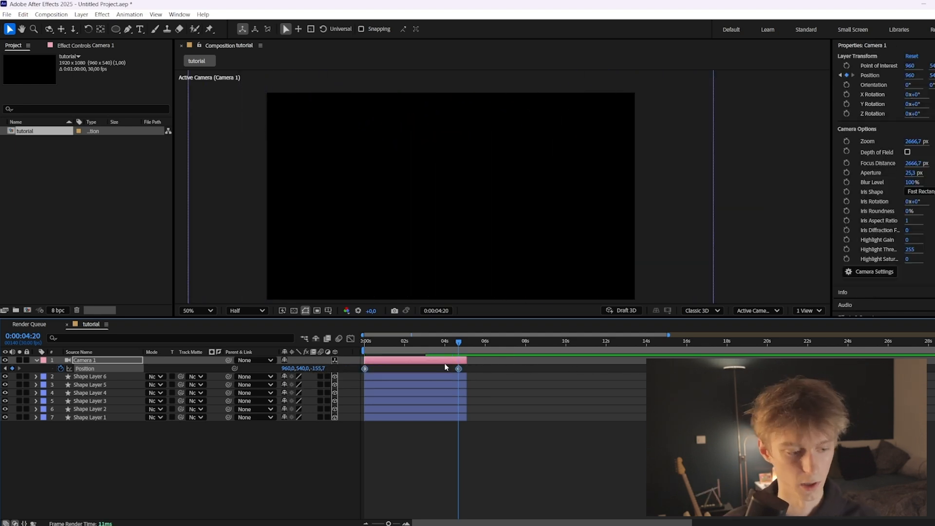
key("F9")
left_click(350, 339)
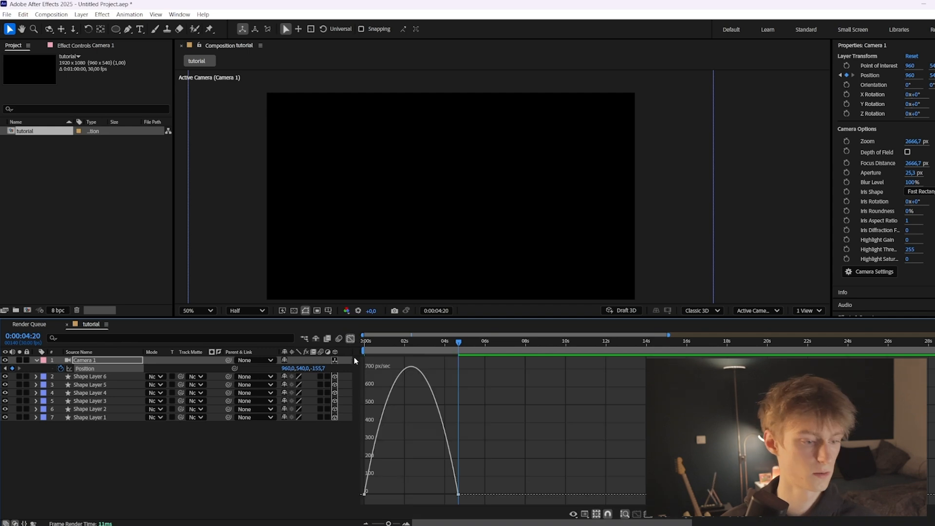
right_click(422, 401)
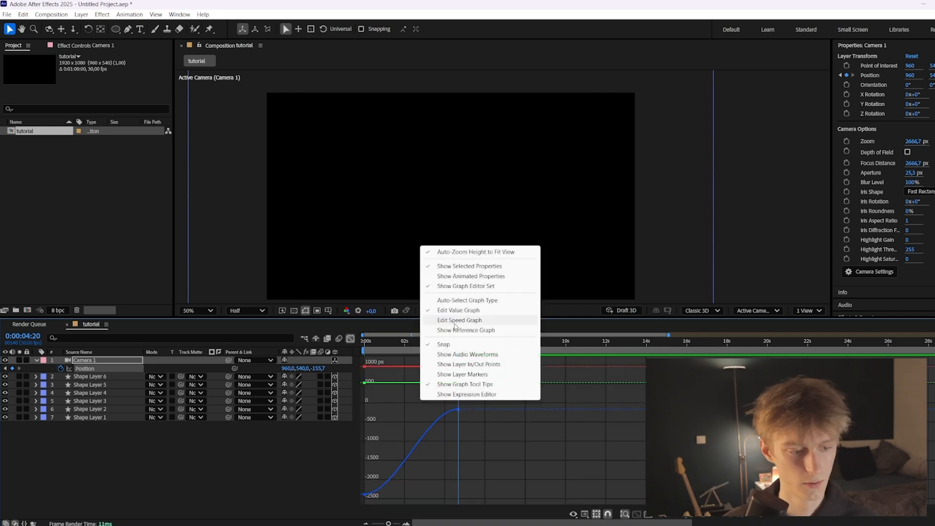
right_click(402, 412)
left_click(437, 329)
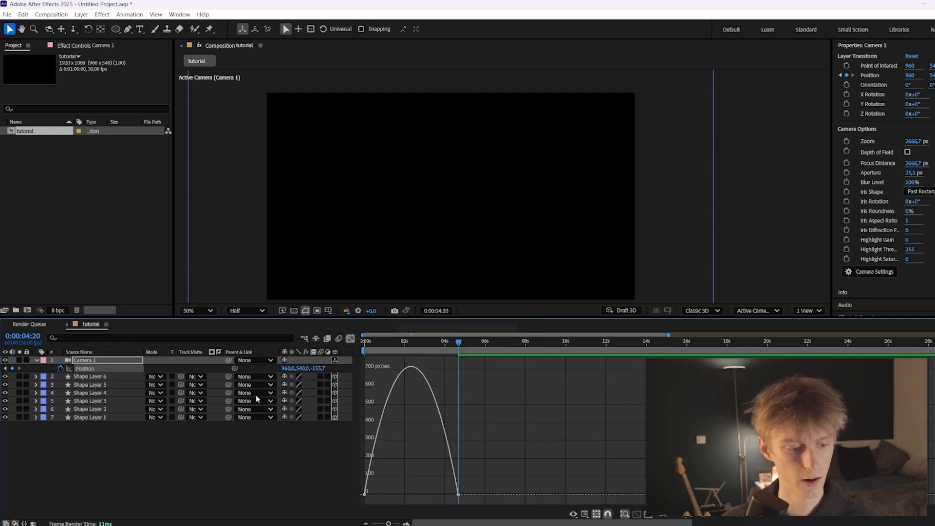
left_click_drag(386, 494, 396, 494)
- Preview the camera move from the start, close the graph editor, and scrub to 0:00:03:06
key("Home")
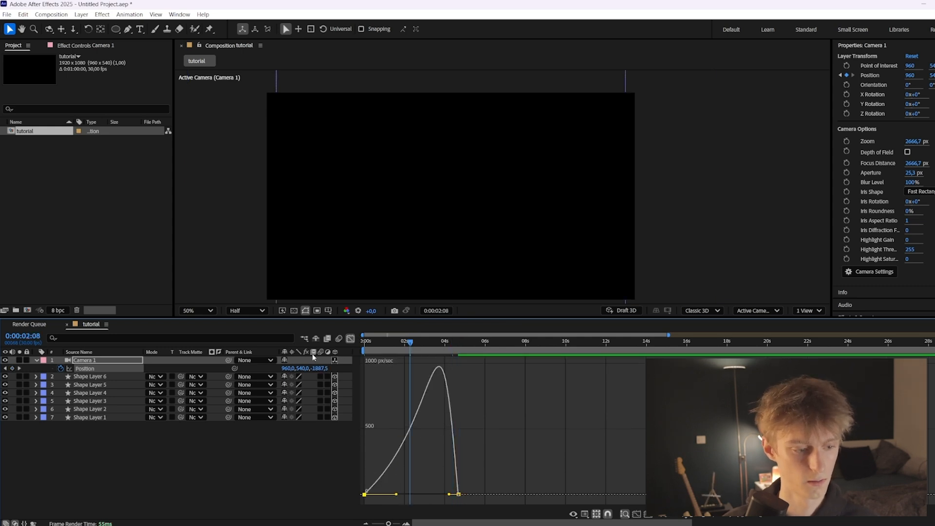
key("space")
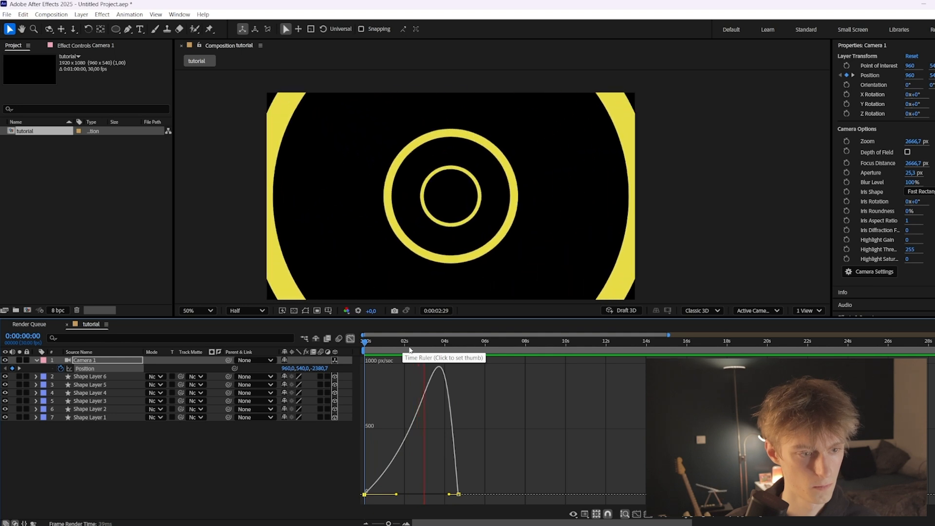
left_click(447, 341)
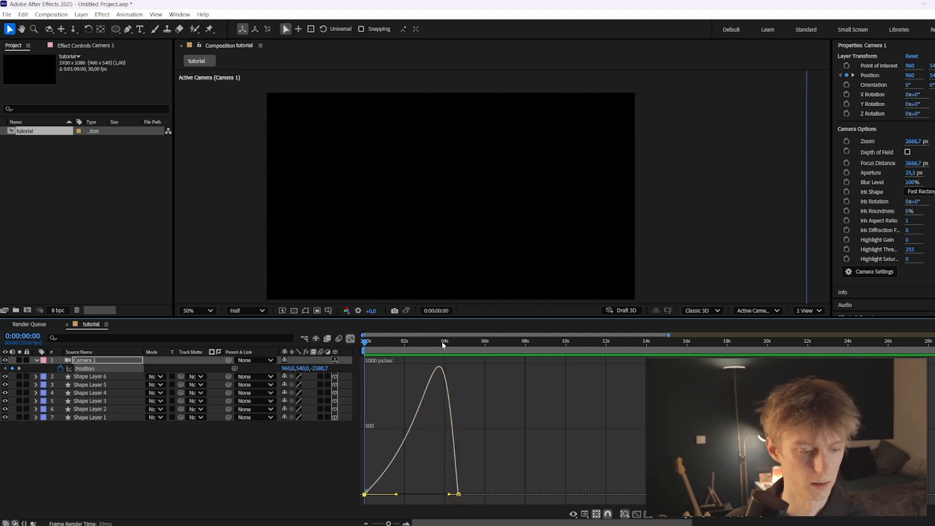
left_click(351, 339)
left_click_drag(437, 343, 429, 342)
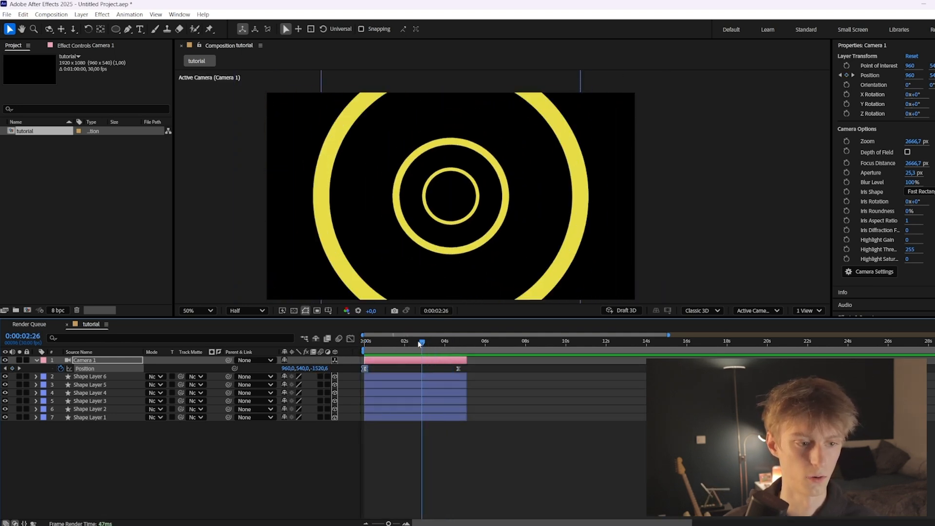
- Select Shape Layer 1 among the rings and delete it
left_click(422, 376)
left_click(422, 418)
left_click(423, 377)
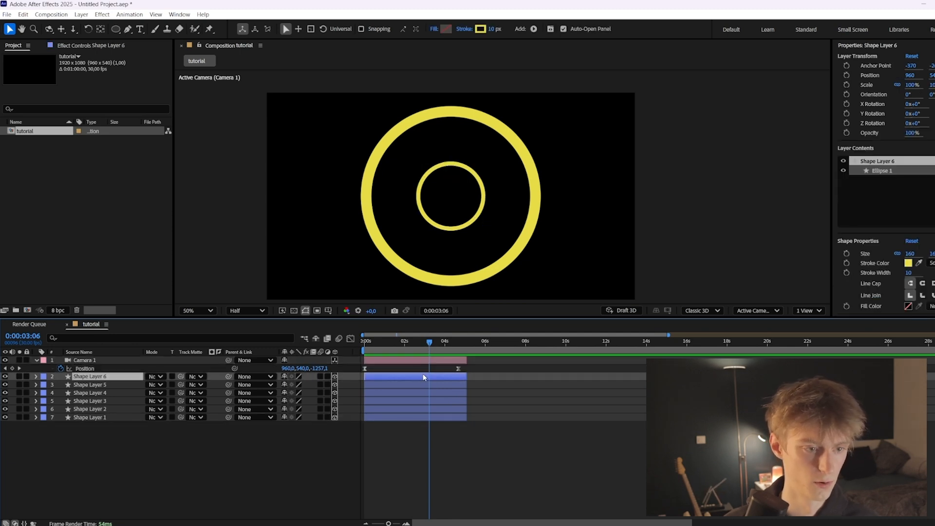
left_click(417, 418)
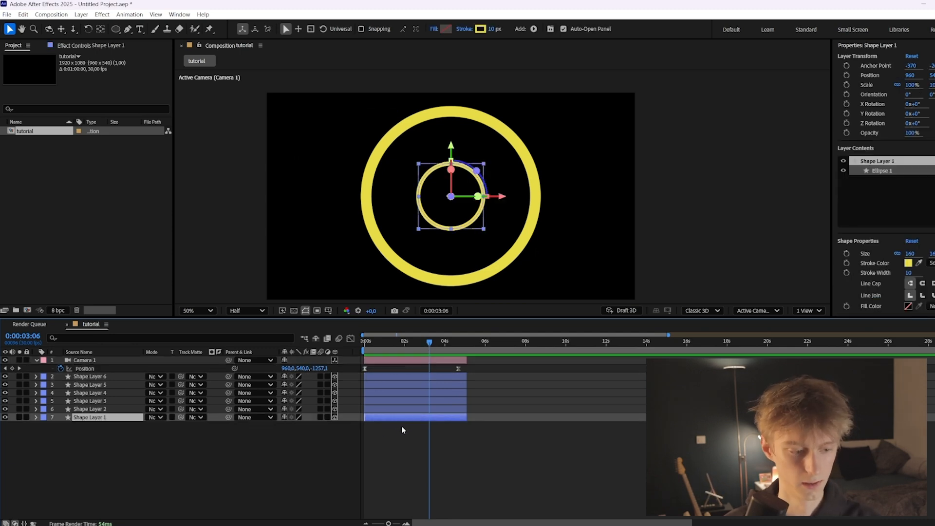
key("Delete")
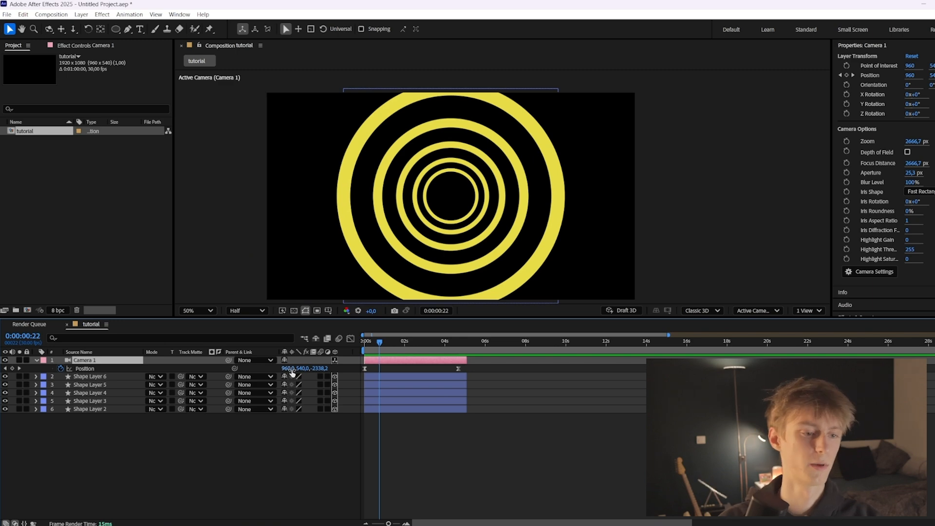
- Try shifting the camera's X position to 1208 at 0:00:00:22, and undo the change
left_click_drag(292, 371, 417, 382)
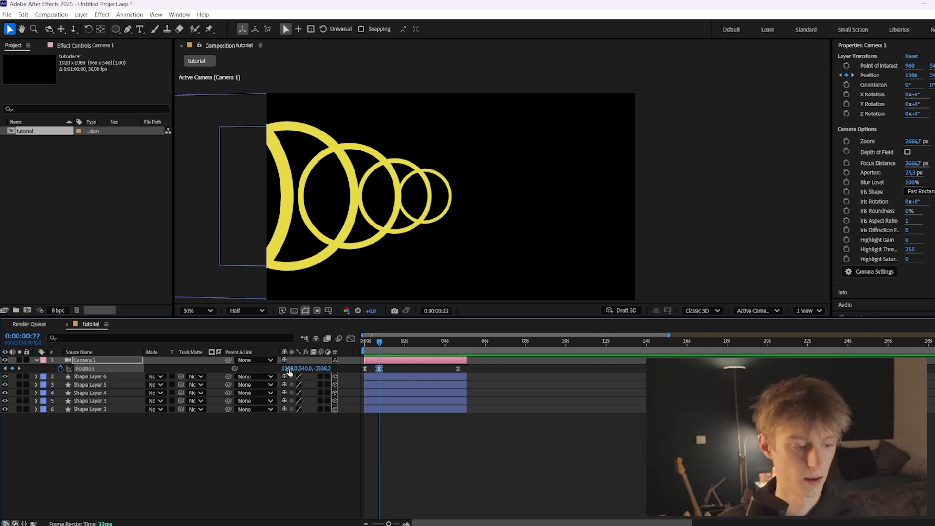
key("ctrl+z")
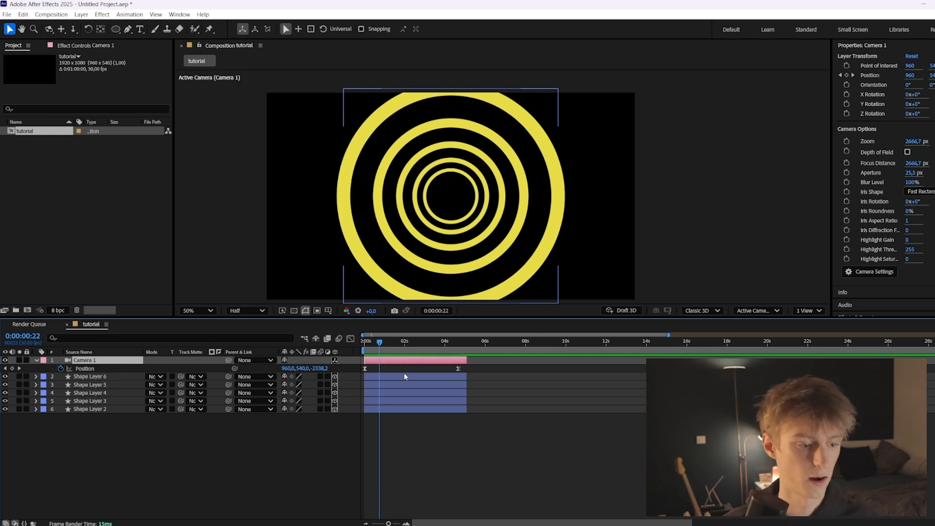
- Collapse the Camera 1 properties and add a new adjustment layer above the camera
left_click(35, 361)
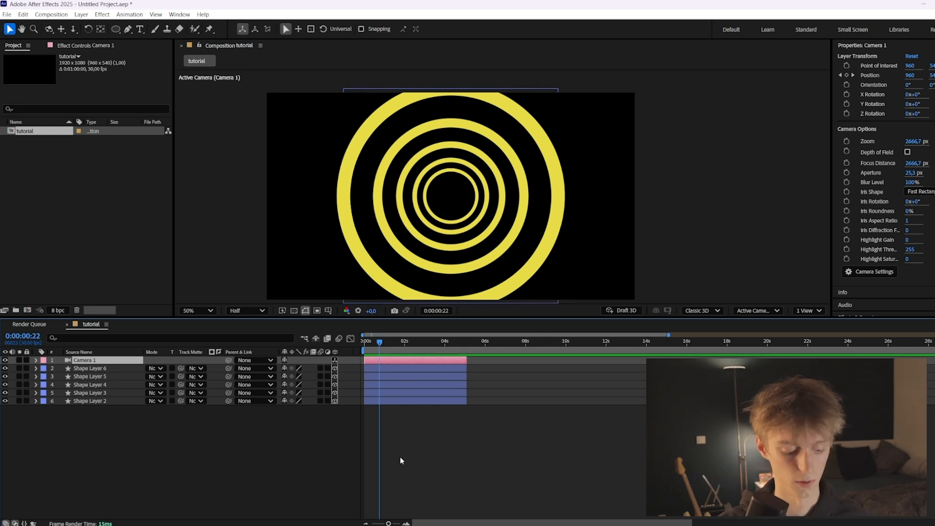
right_click(352, 361)
mouse_move(395, 368)
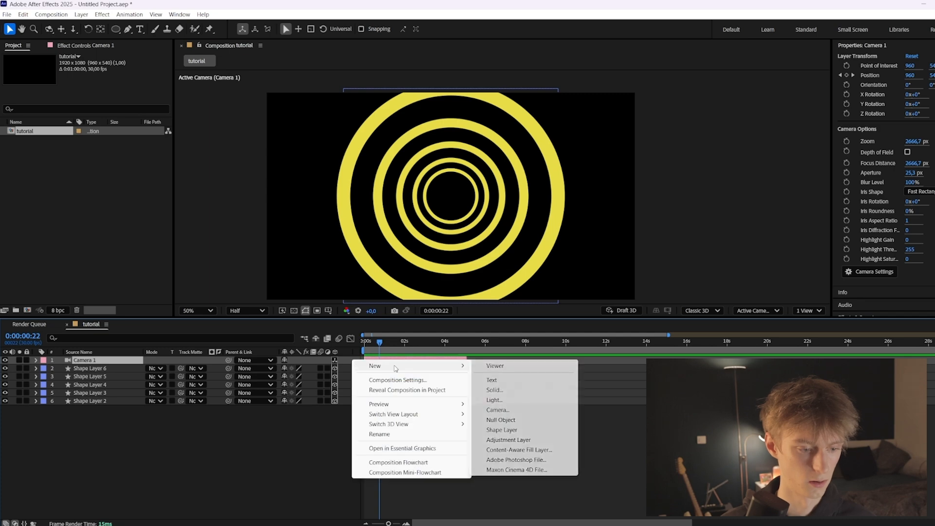
left_click(508, 440)
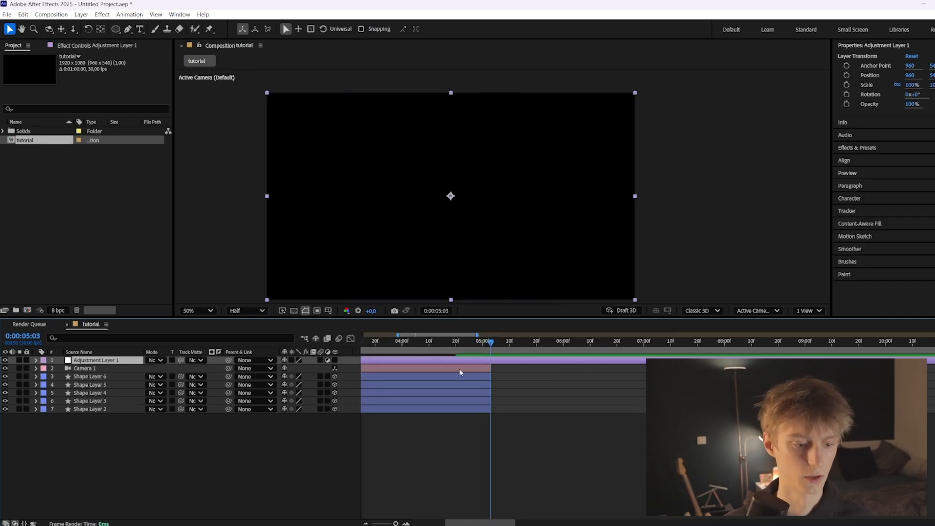
- Split the adjustment layer at 0:00:05:03 and delete the part after the rings end
scroll(466, 369, "up", 1)
key("ctrl+shift+d")
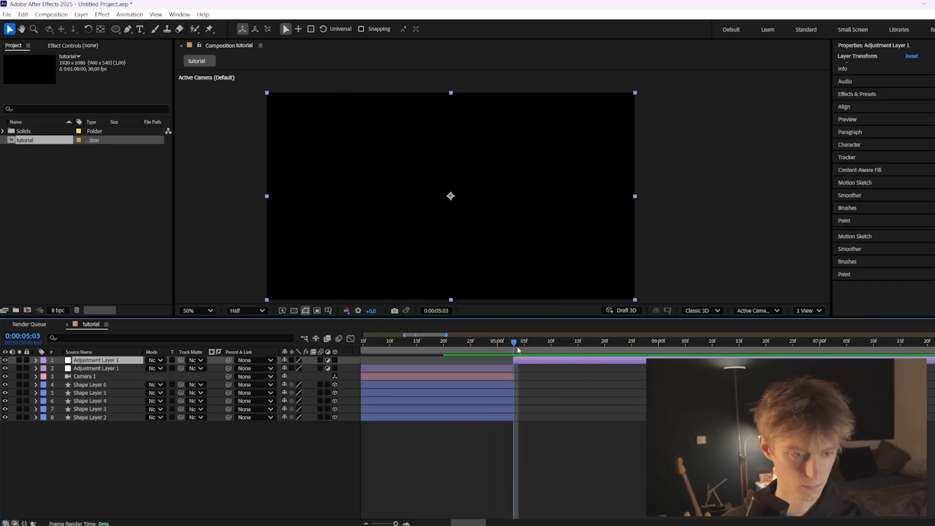
key("Delete")
scroll(505, 349, "down", 2)
- At 0:00:02:13, apply the S_MotionDetect effect to the adjustment layer and set Delay Frames to 2
left_click_drag(505, 345, 400, 361)
key("ctrl+space")
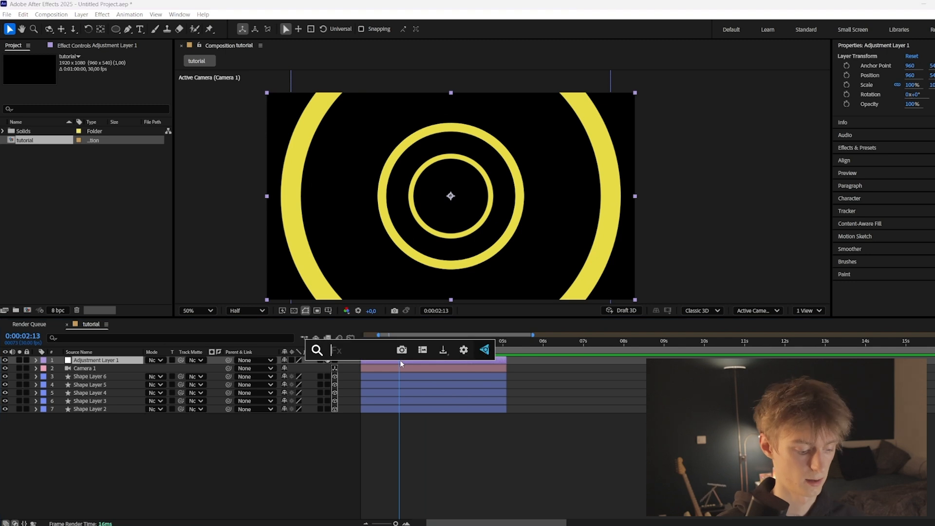
type("s_mot")
key("Return")
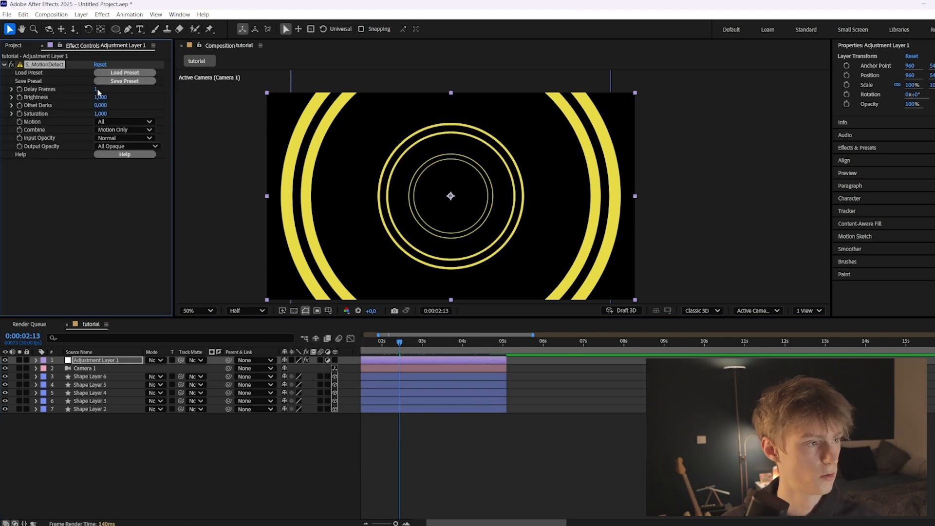
type("2")
key("Return")
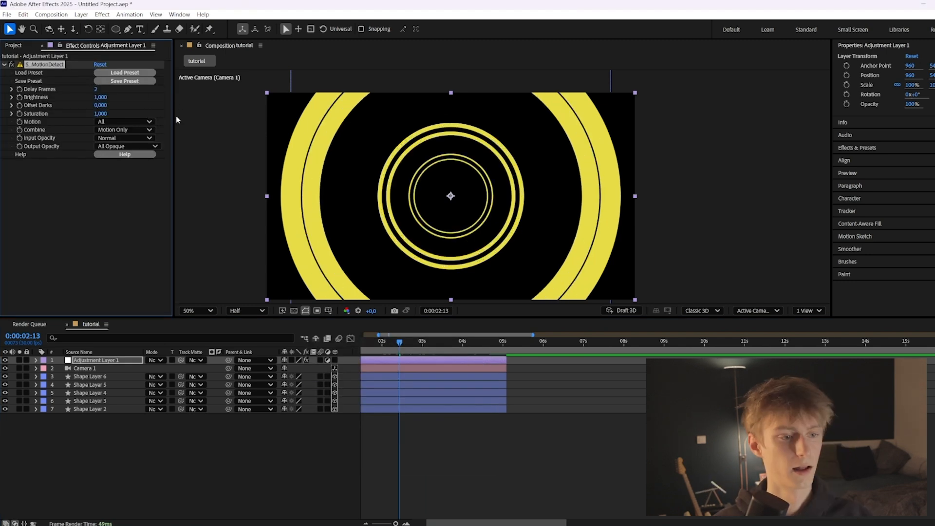
- Compare Screen and Overlay as the Combine mode of S_MotionDetect, and choose Screen
left_click(121, 130)
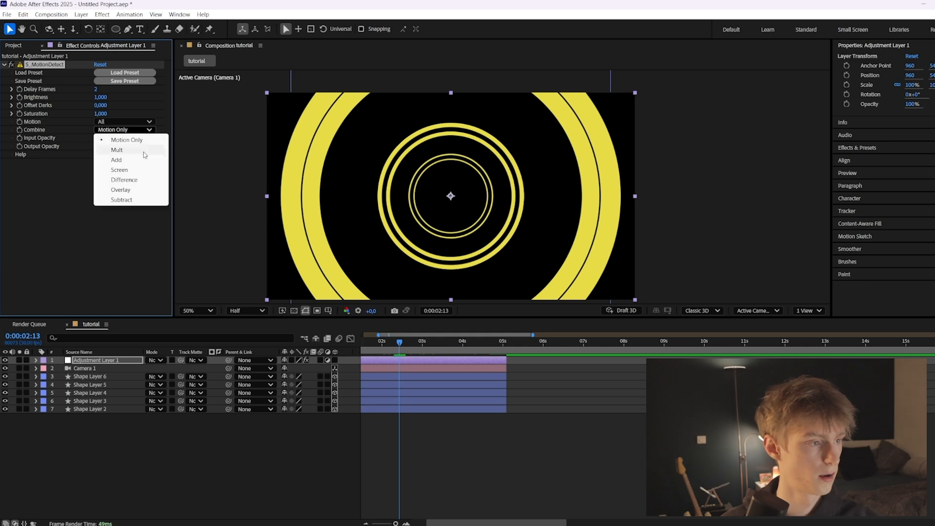
left_click(123, 170)
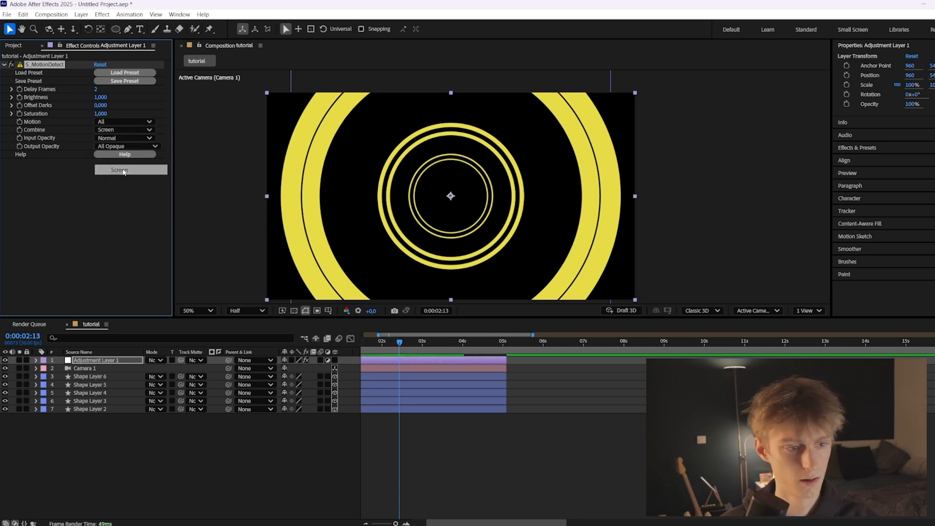
left_click(124, 129)
left_click(130, 190)
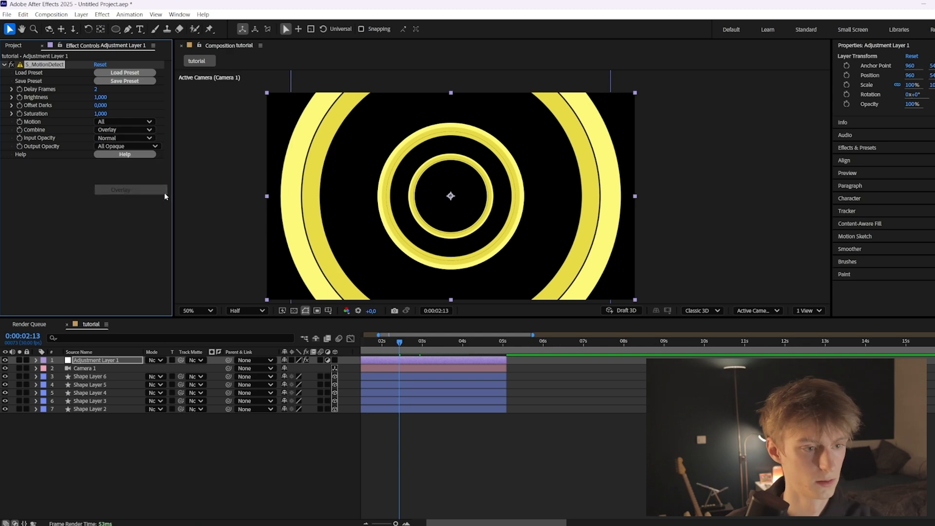
left_click(116, 130)
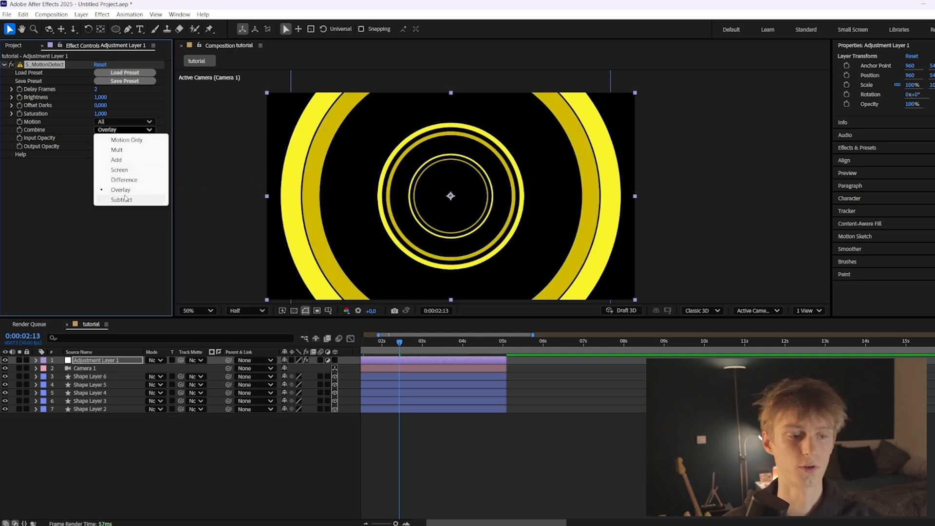
left_click(128, 170)
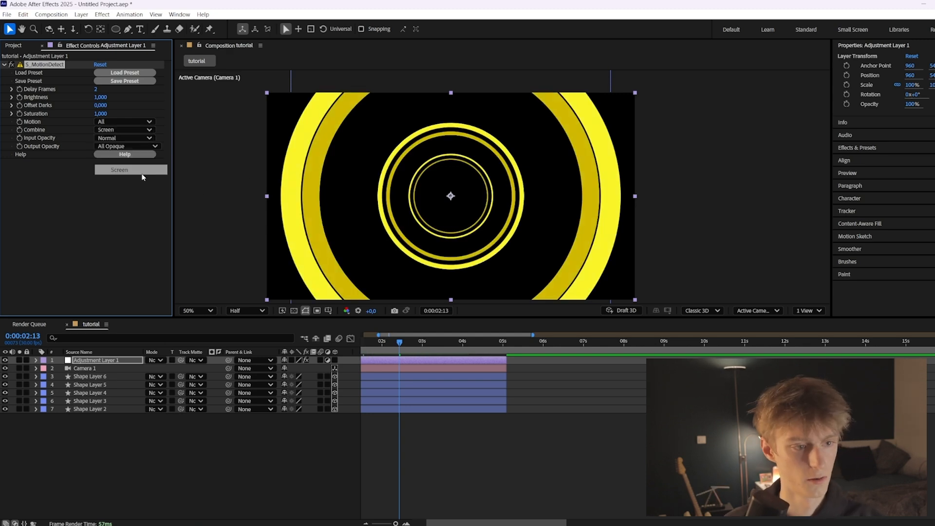
- Add the Deep Glow effect to the adjustment layer
right_click(393, 360)
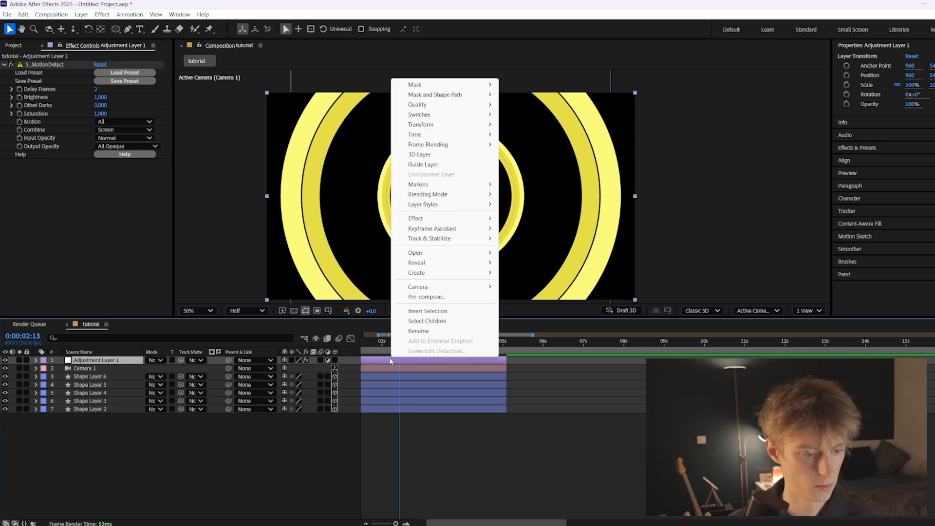
left_click(387, 359)
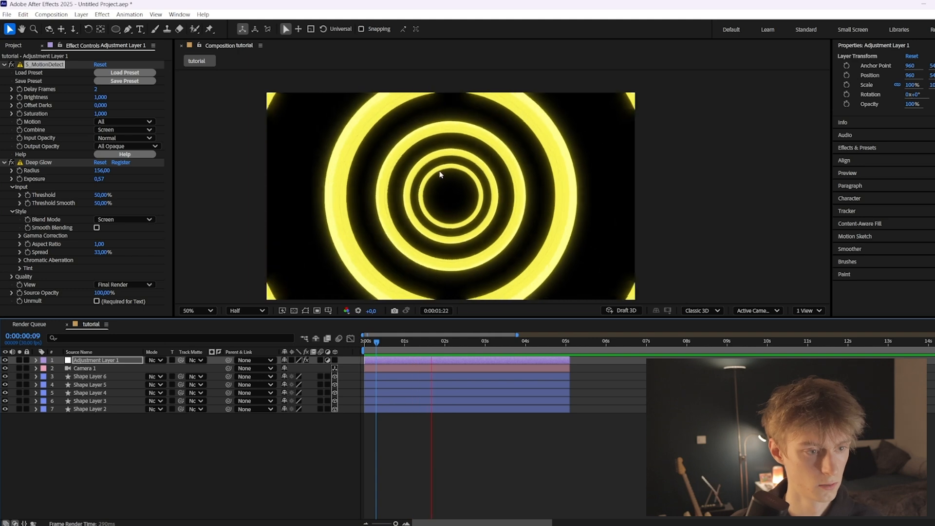
- Set S_MotionDetect's Delay Frames to 4 and its Combine mode to Overlay
left_click(96, 90)
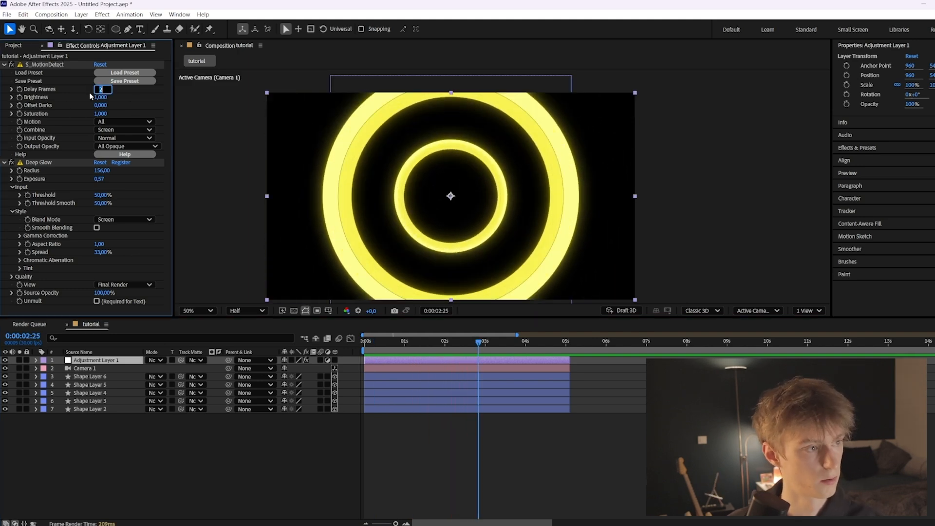
type("4")
key("Return")
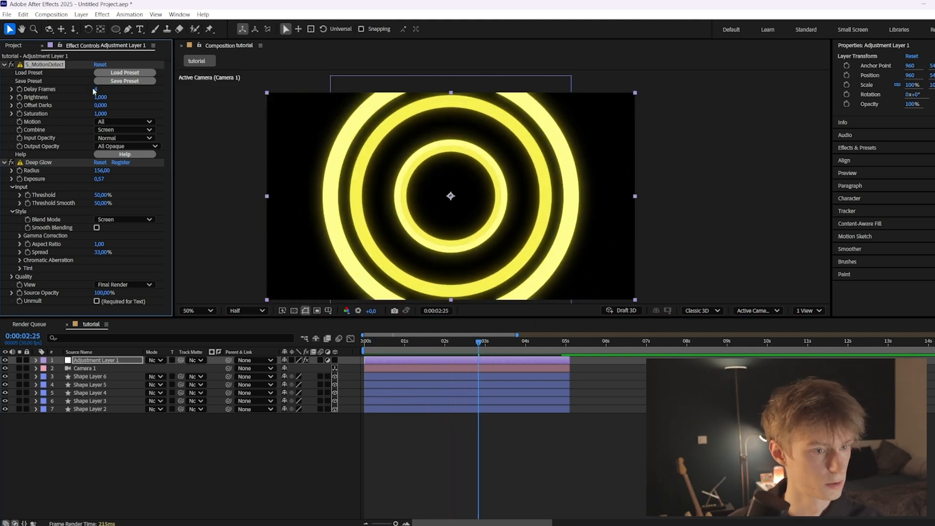
left_click(111, 130)
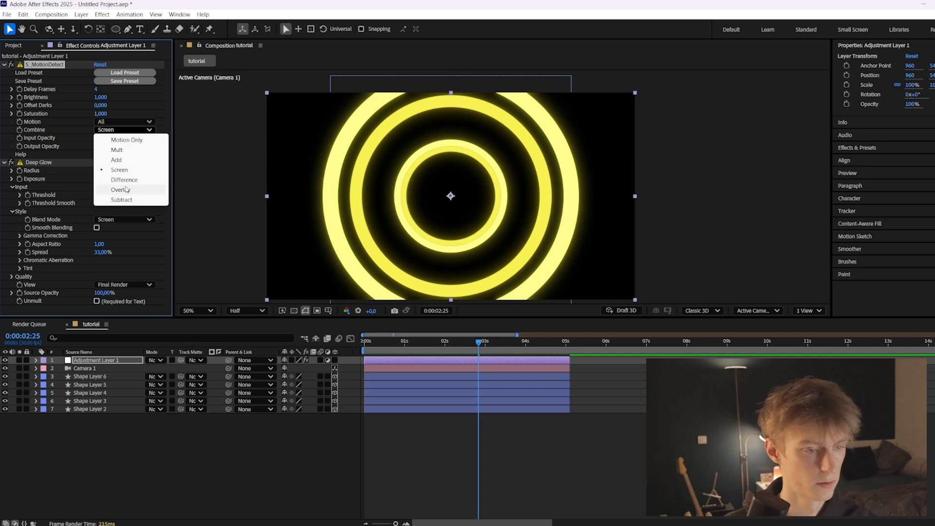
left_click(126, 189)
- Preview the glowing ring tunnel animation and scrub to 0:00:03:14
key("space")
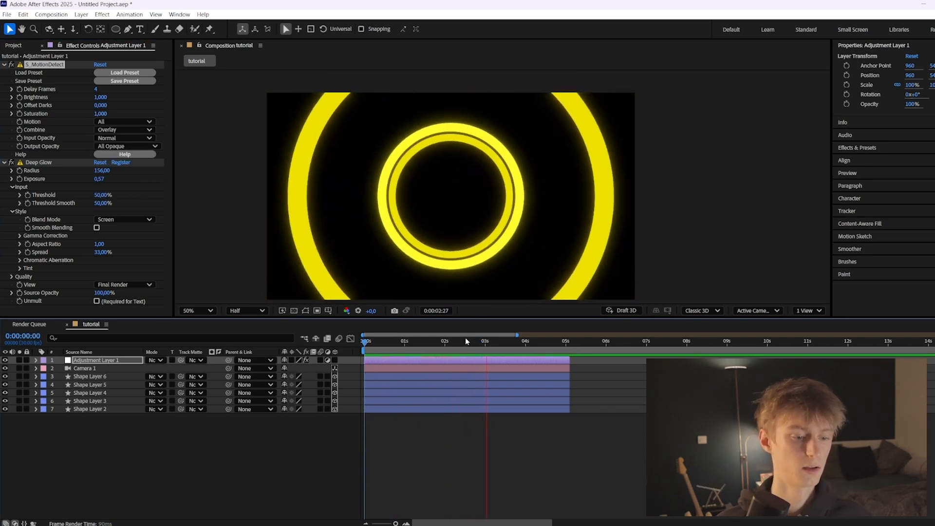
left_click(470, 341)
left_click_drag(471, 343, 503, 342)
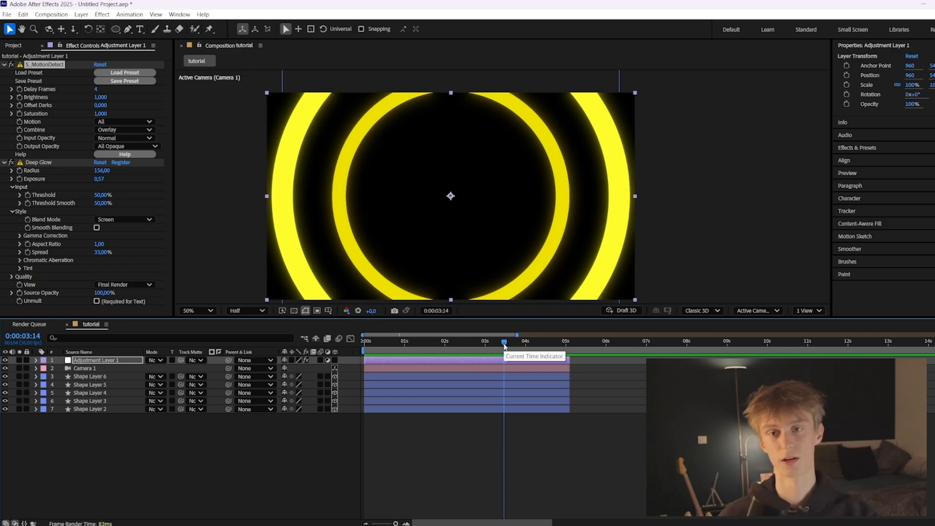